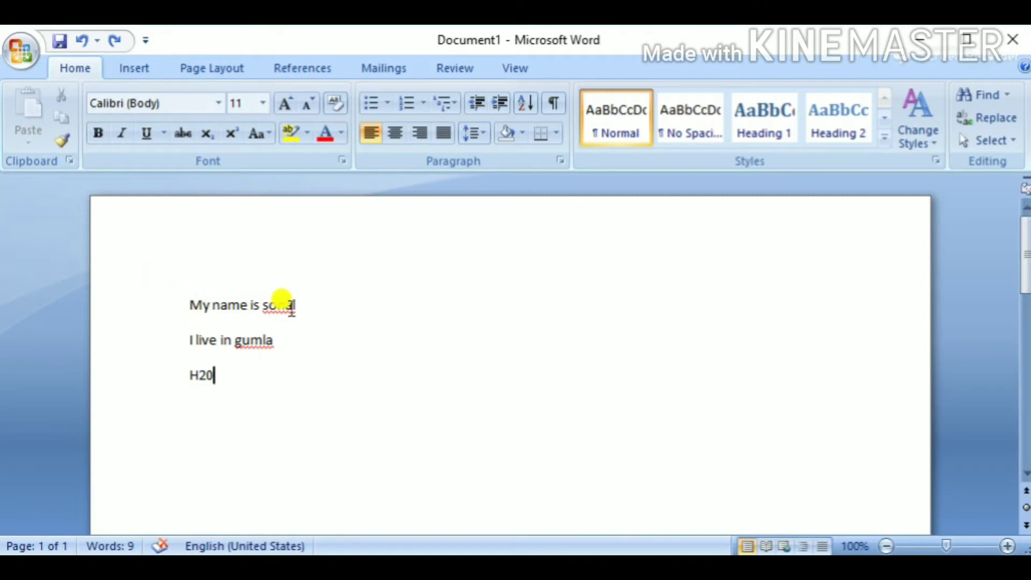
Set the first line of text to the Cambria (Headings) font at size 48.
drag(296, 305, 203, 301)
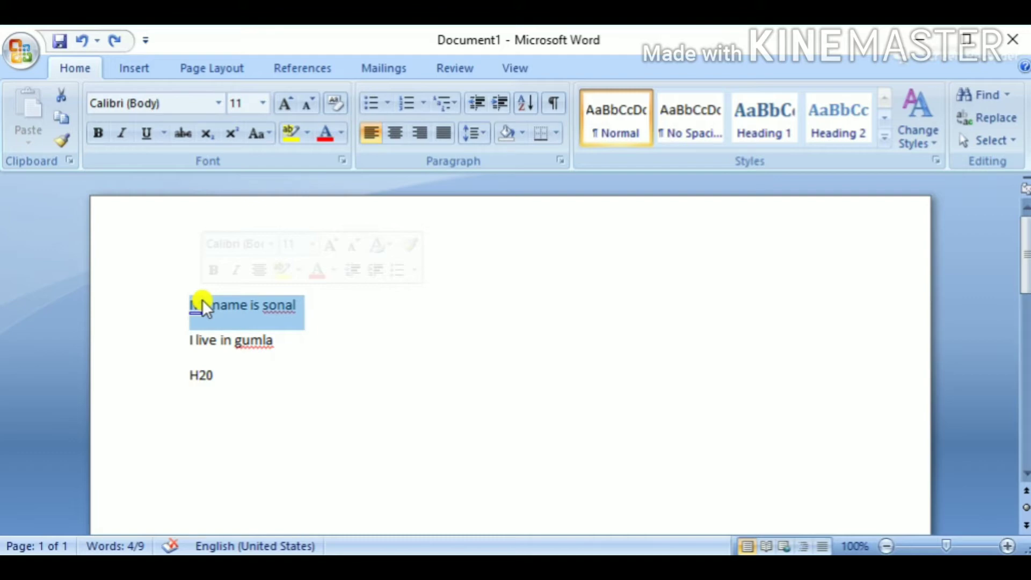
click(217, 103)
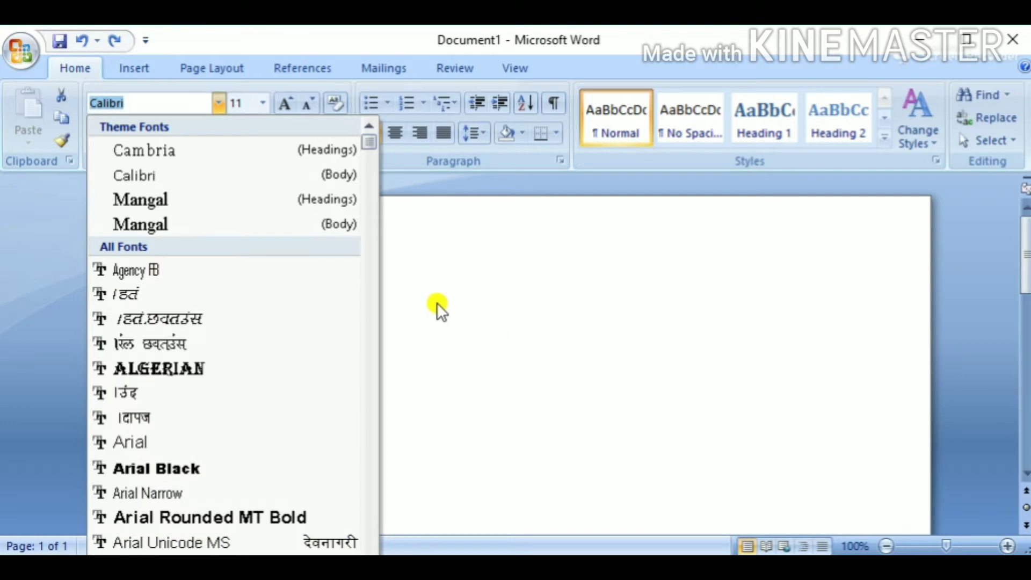
click(154, 155)
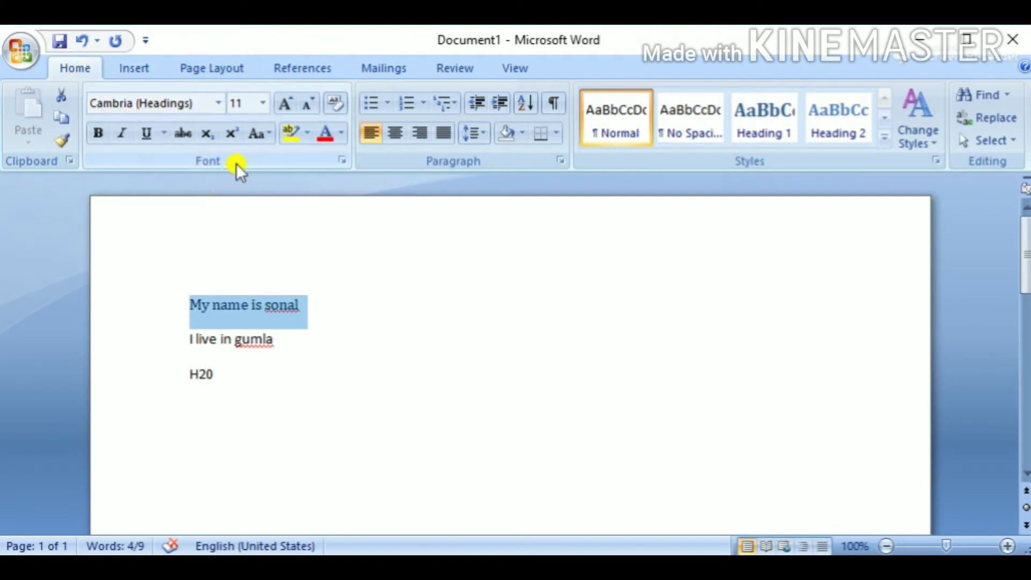
click(264, 102)
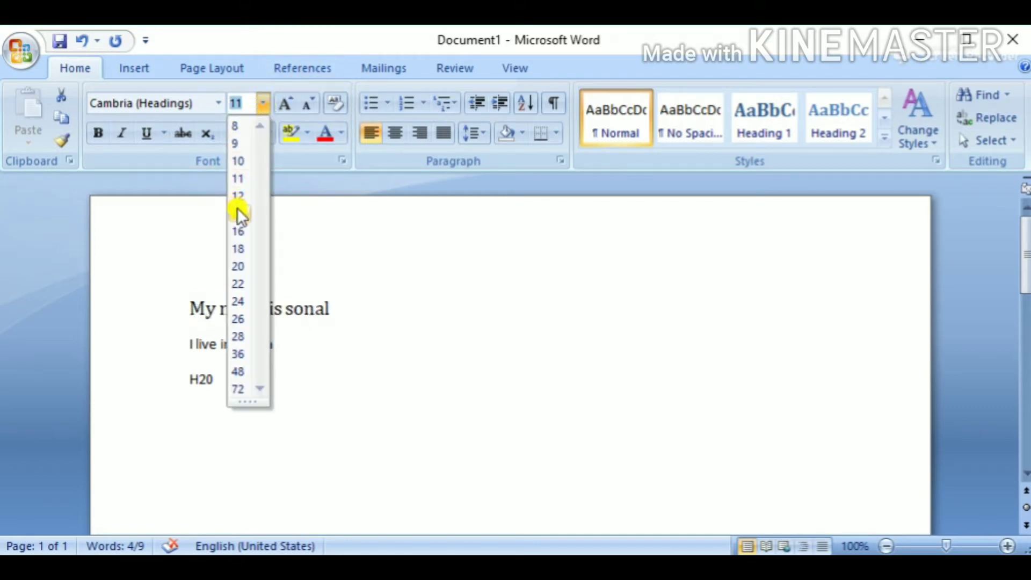
click(243, 368)
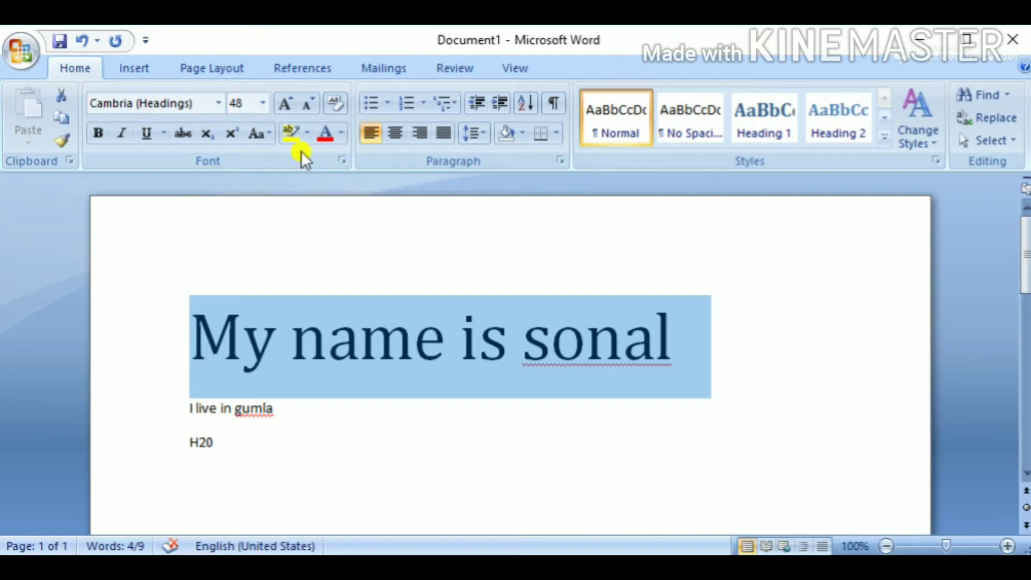
Grow the first line's font size stepwise to 90.
click(292, 102)
click(292, 102)
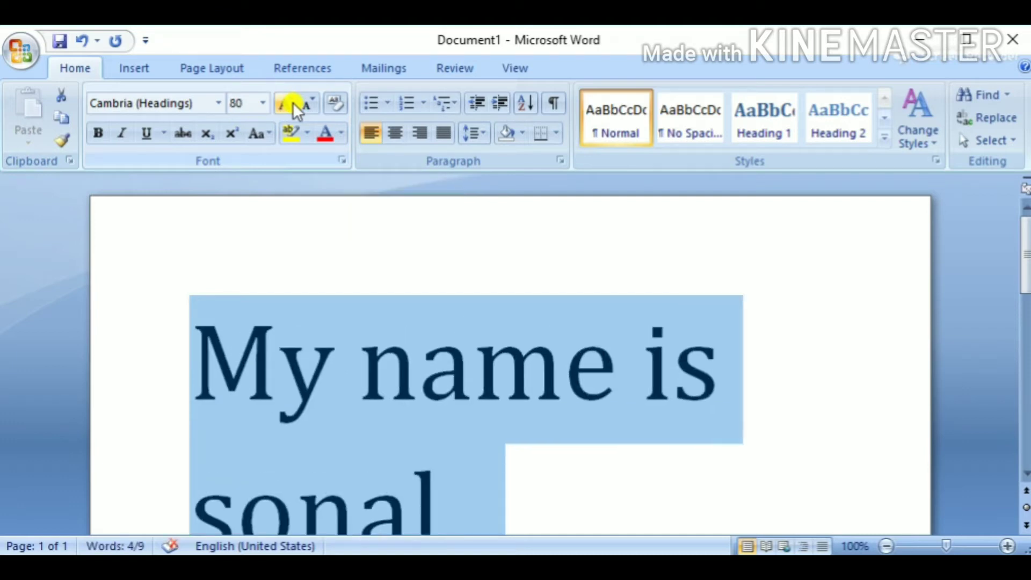
click(292, 102)
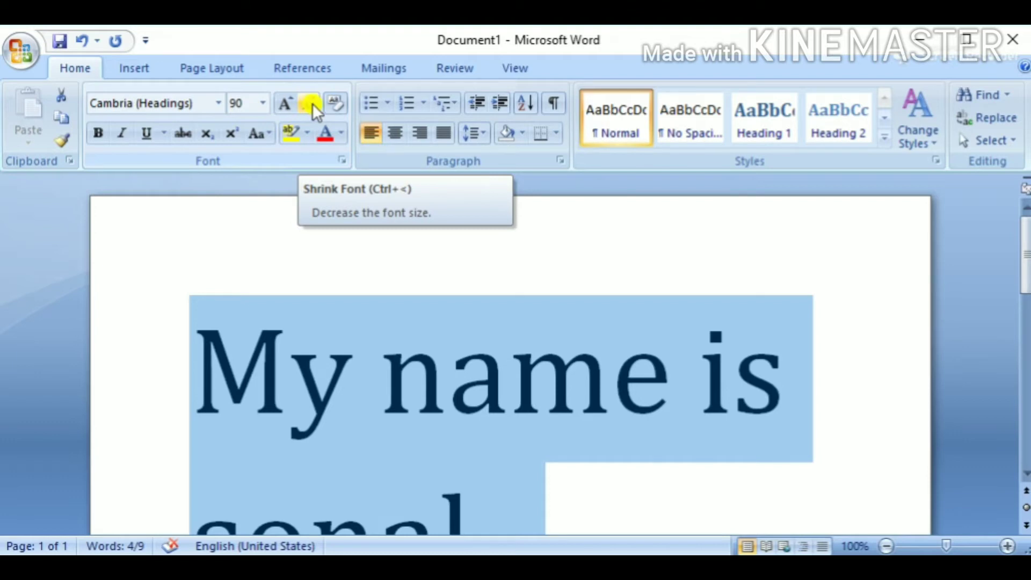
Shrink the first line's font size stepwise to 36.
click(312, 103)
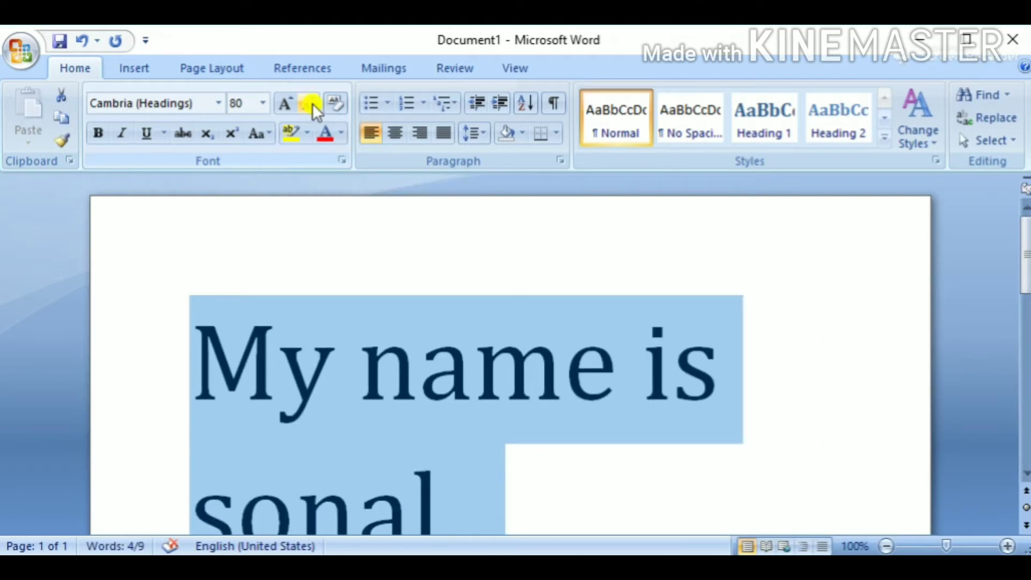
click(312, 103)
click(312, 103)
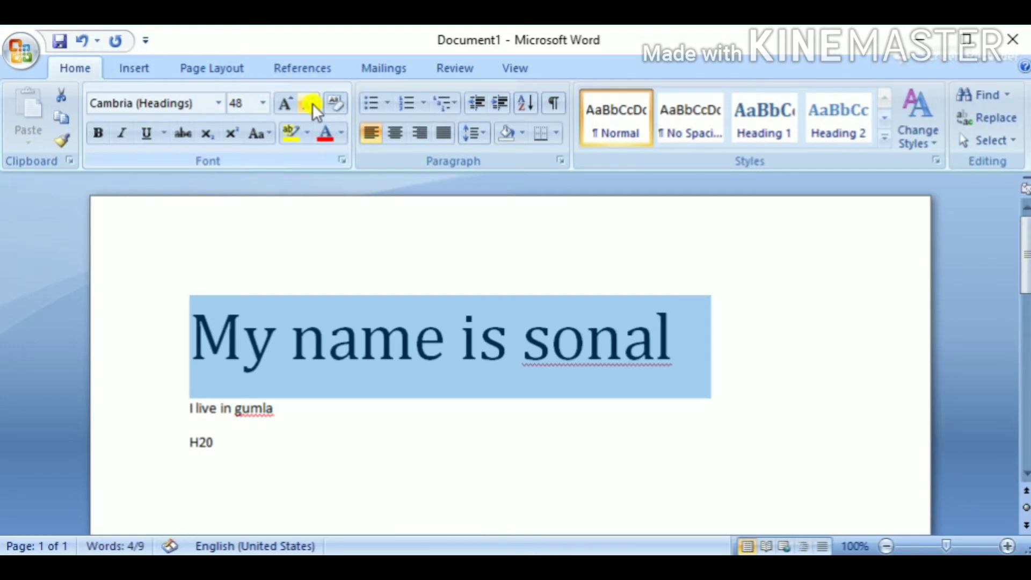
click(312, 103)
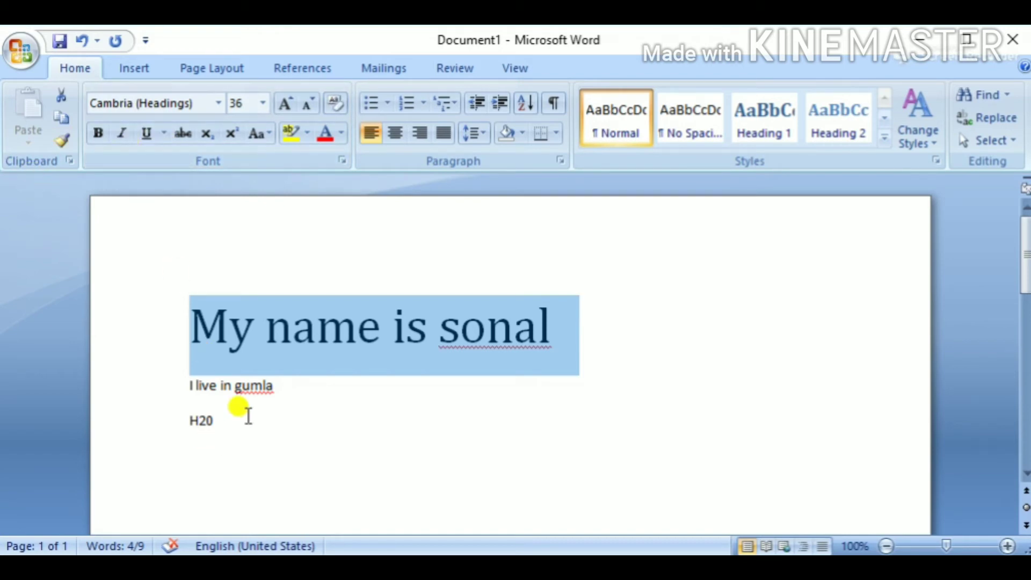
Make the second line bold, and switch italic on and back off for the same line.
click(284, 388)
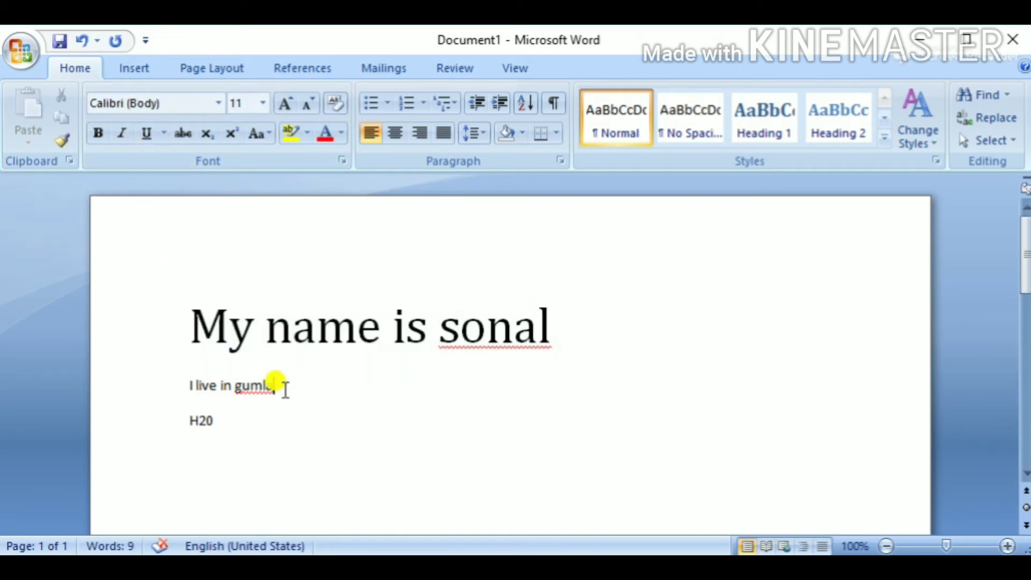
drag(285, 388, 190, 388)
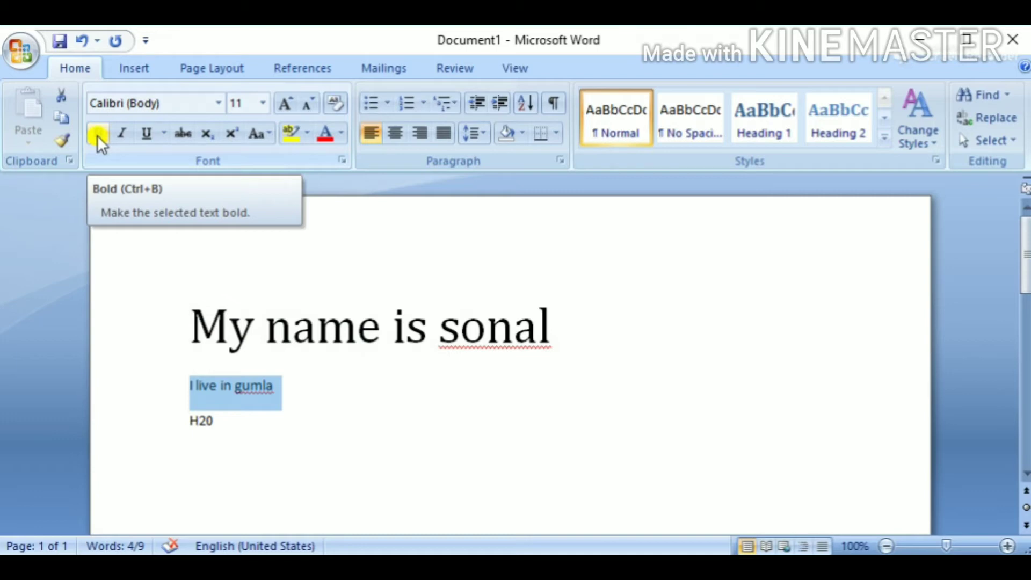
click(98, 136)
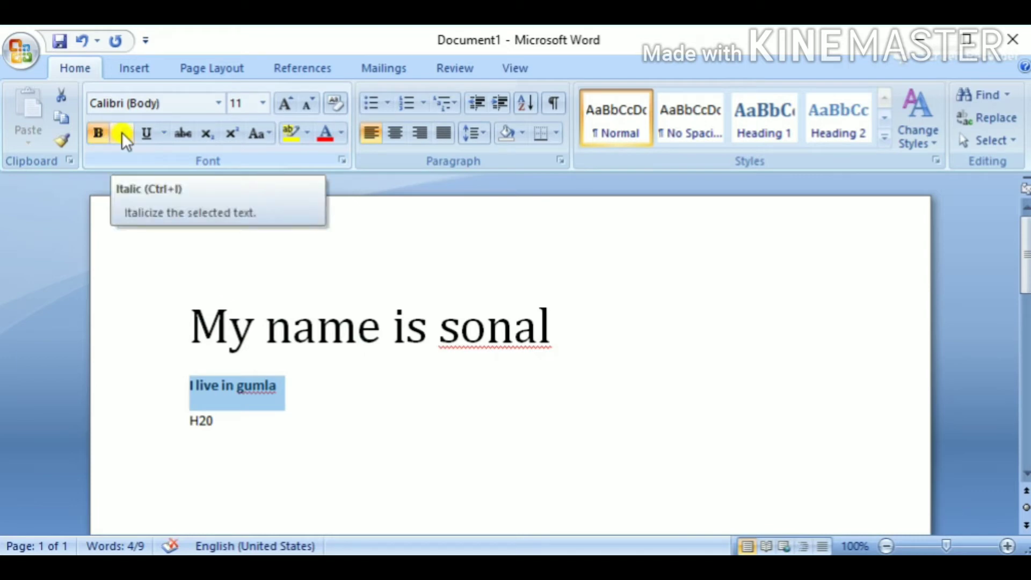
click(121, 134)
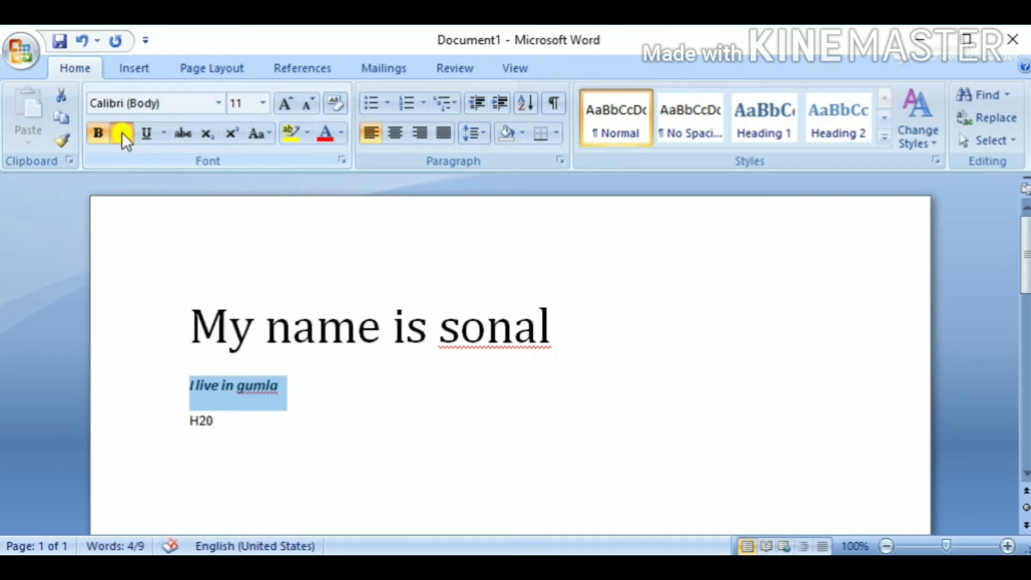
click(121, 132)
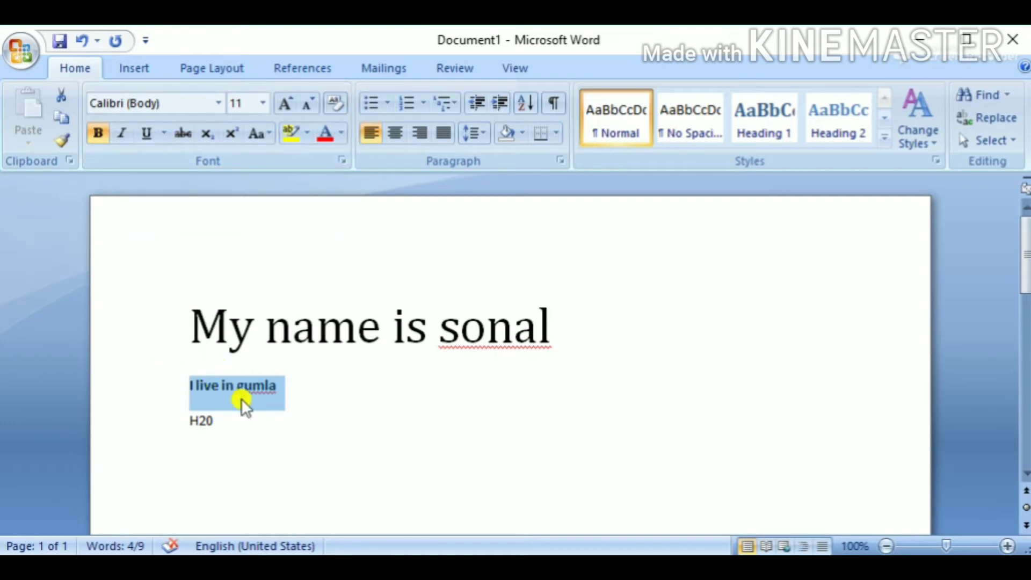
Underline the second line and set its font color to dark olive green in the detailed font settings.
click(142, 134)
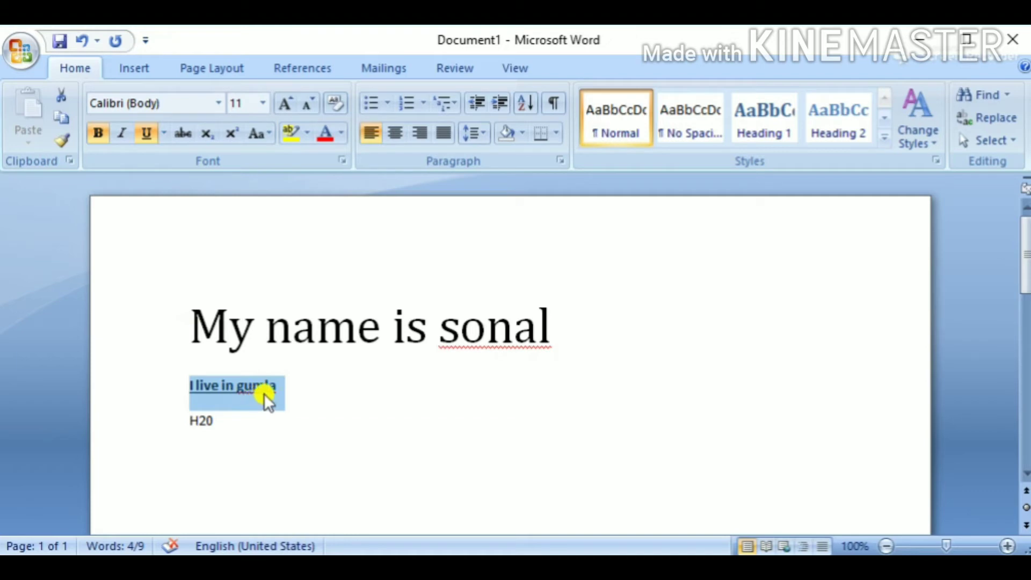
click(164, 134)
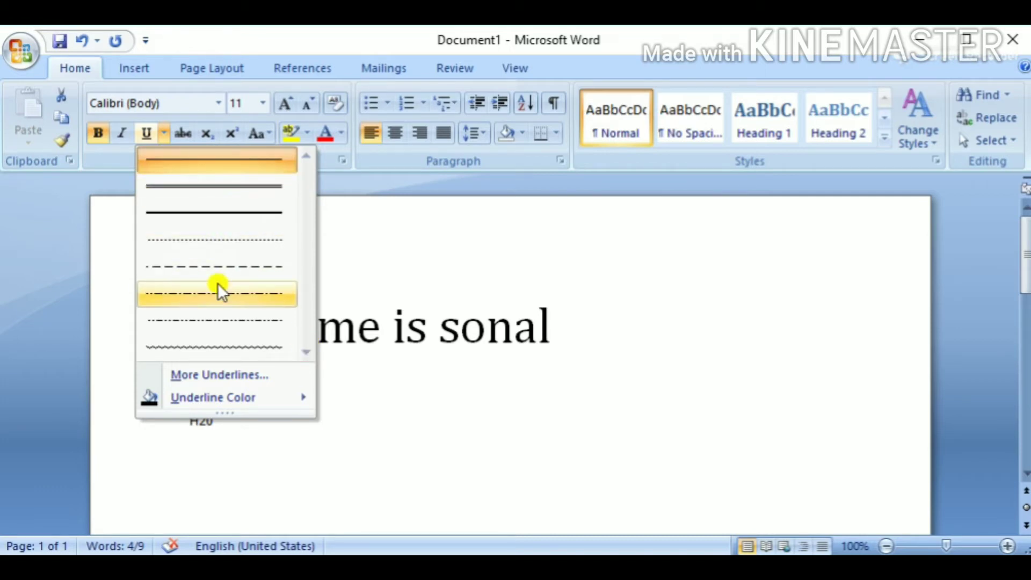
click(217, 373)
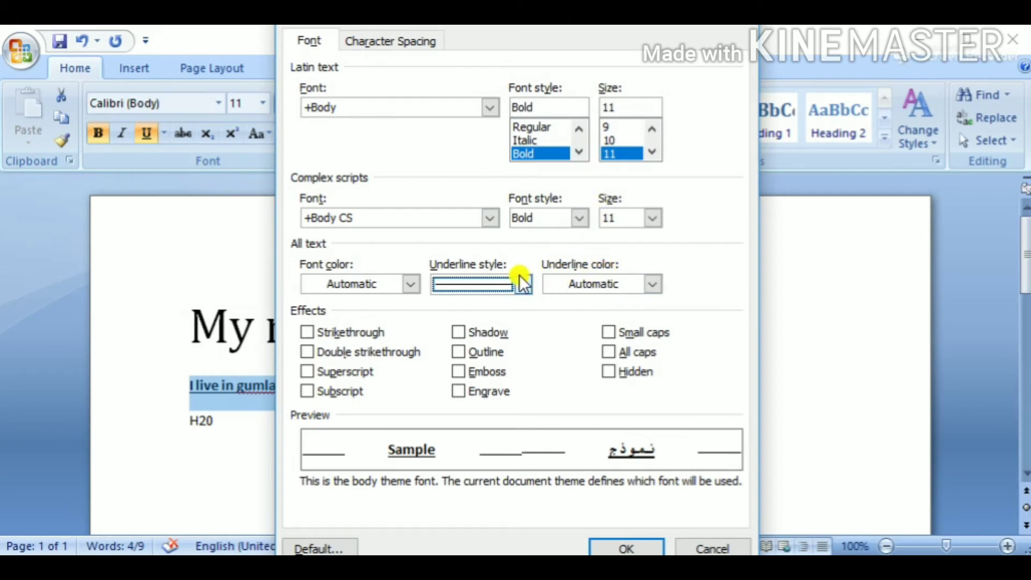
click(413, 283)
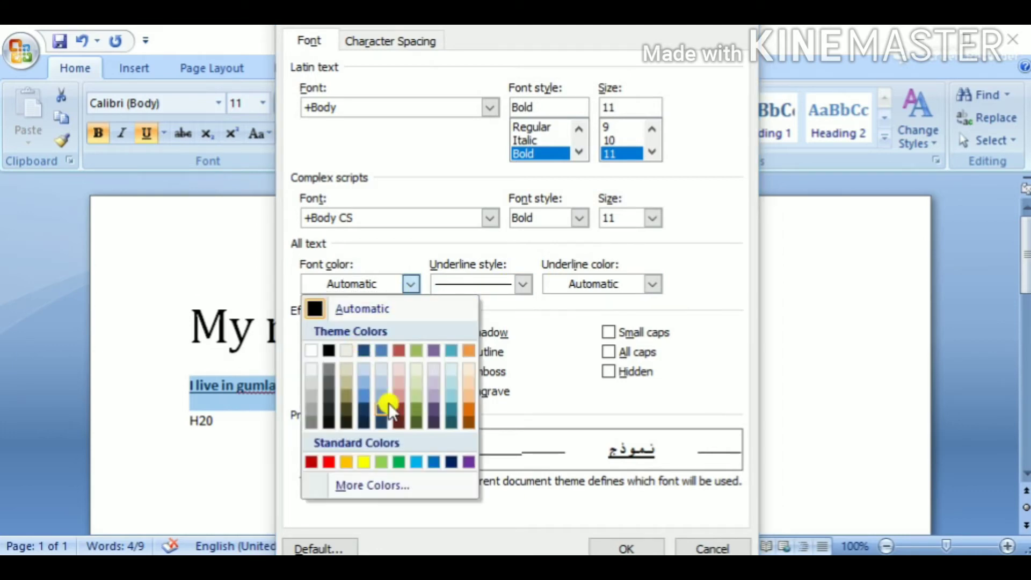
click(415, 422)
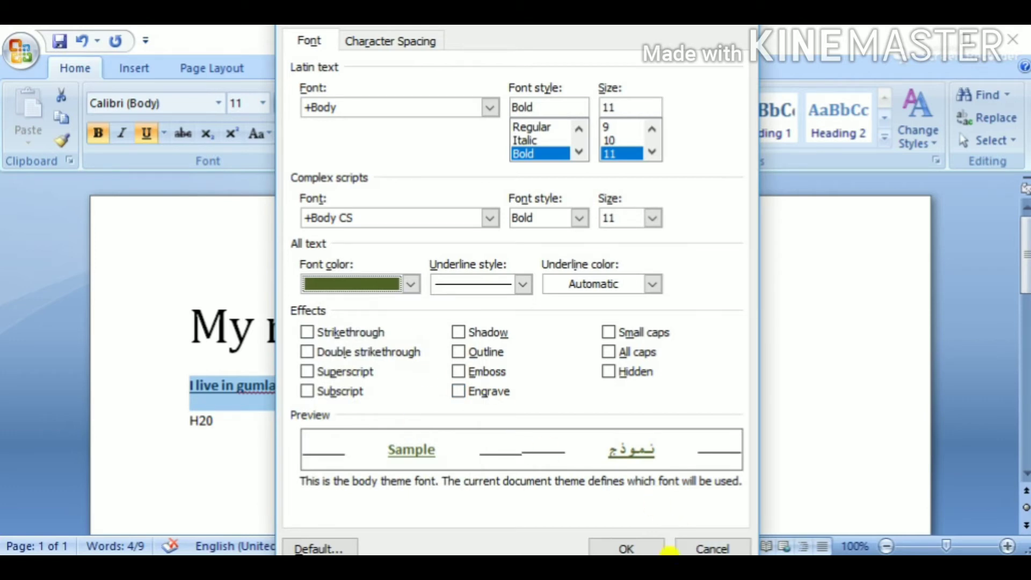
click(633, 546)
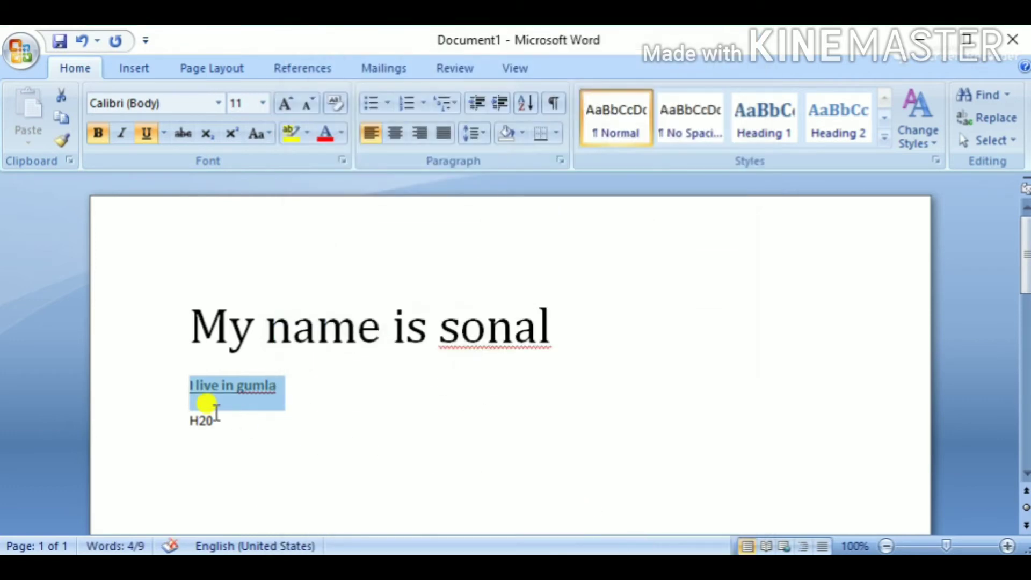
click(331, 411)
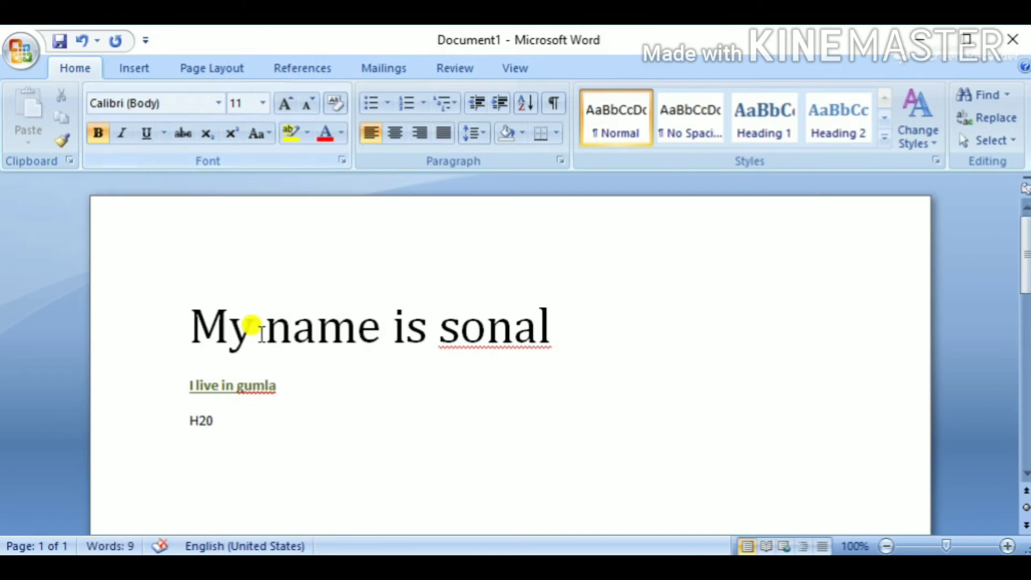
Remove the underline from the green second line and deselect it.
drag(284, 382, 177, 381)
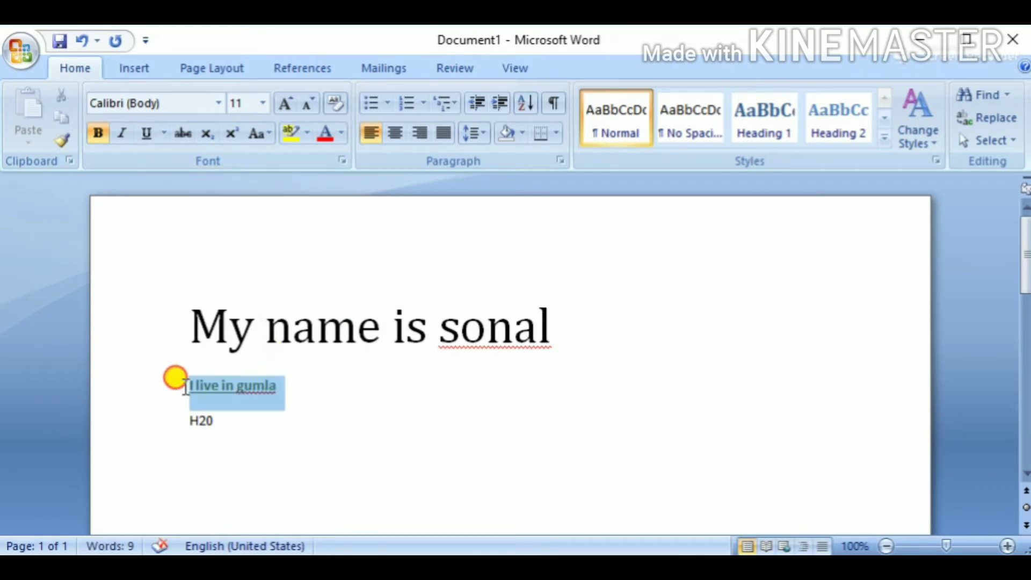
click(152, 138)
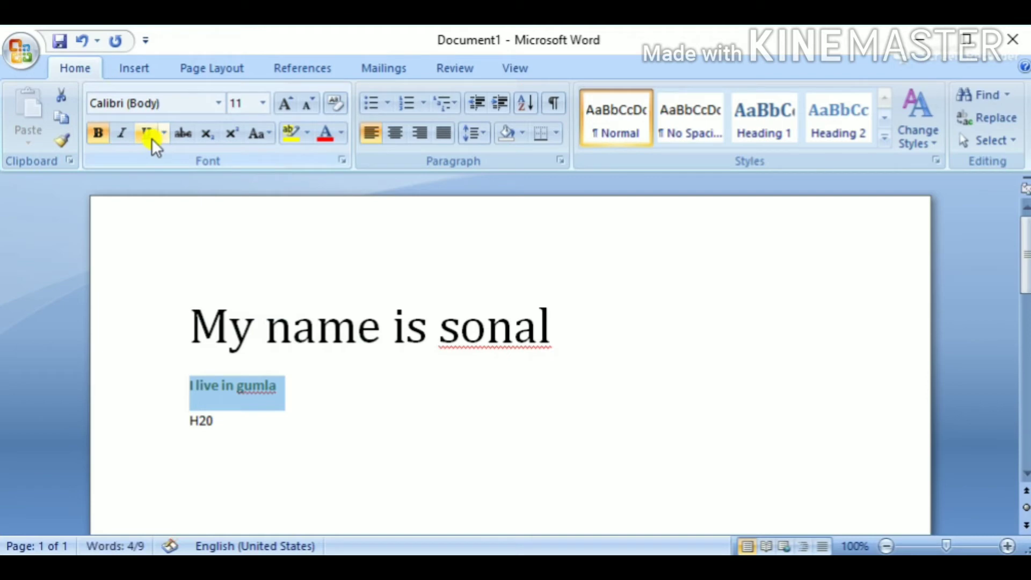
click(510, 378)
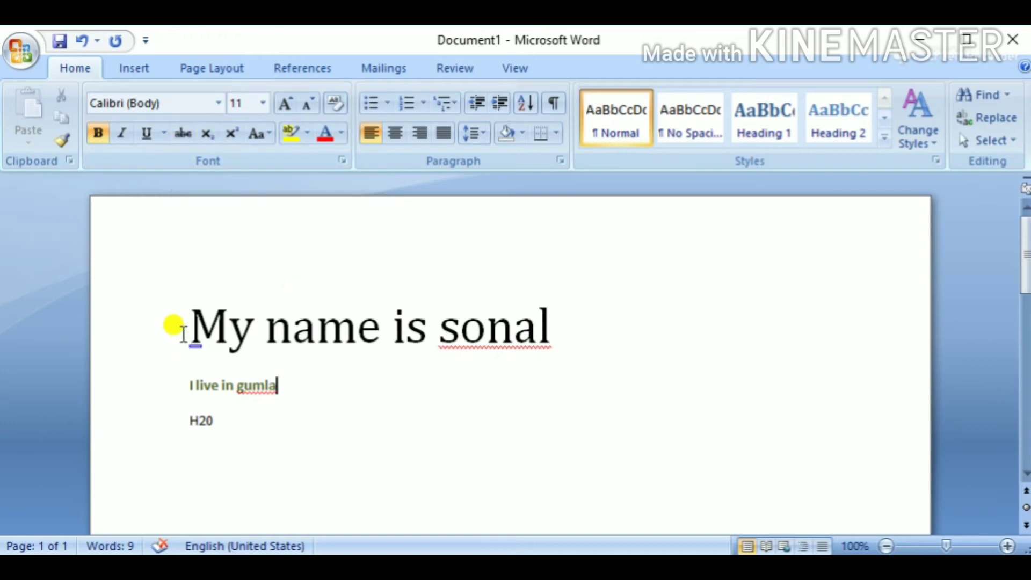
Apply strikethrough to the large first line and undo it.
drag(180, 316, 555, 323)
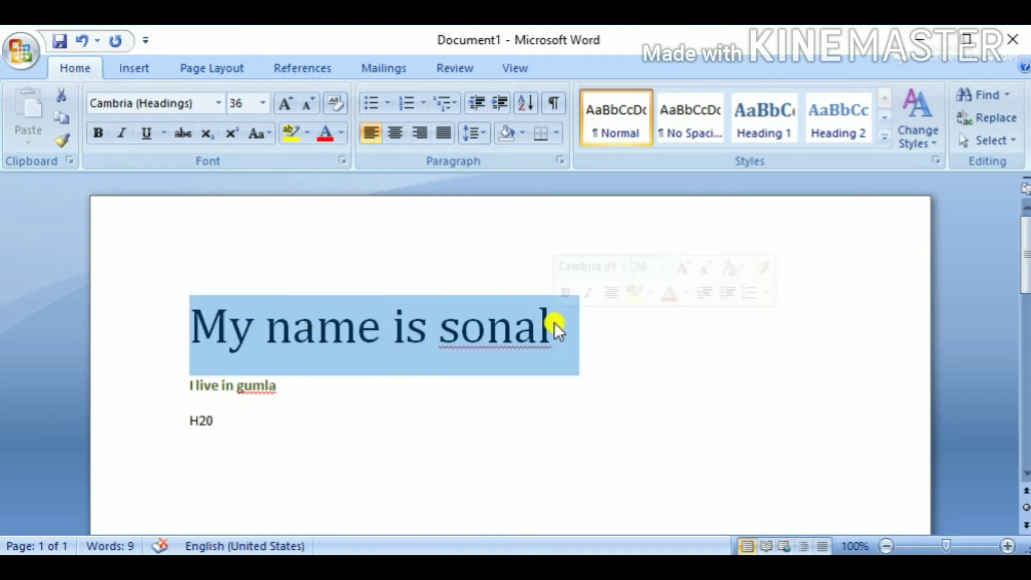
click(181, 131)
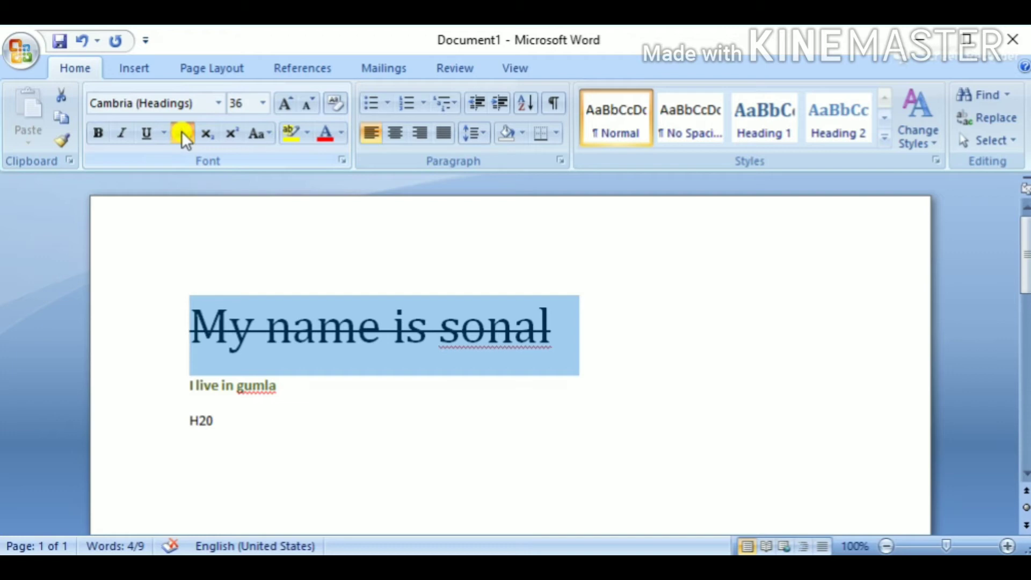
click(81, 37)
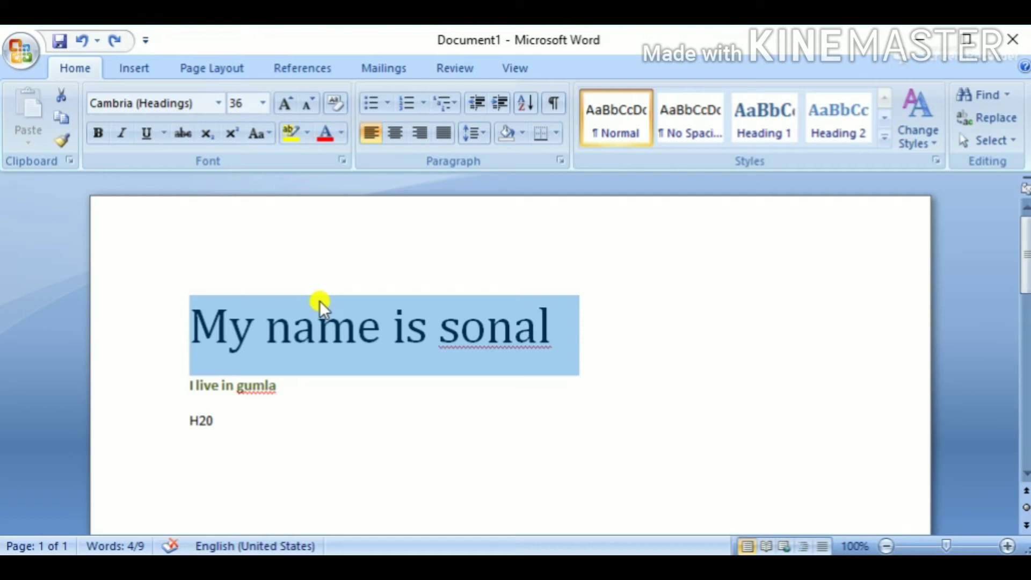
Format the 2 in H20 on the third line as subscript.
mouse_move(189, 423)
mouse_move(254, 322)
click(228, 422)
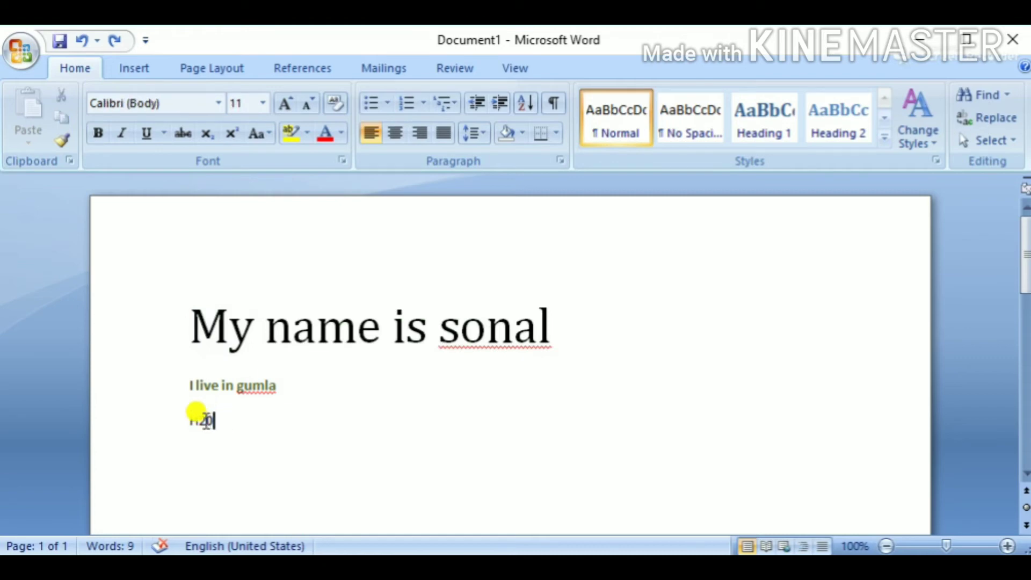
click(202, 420)
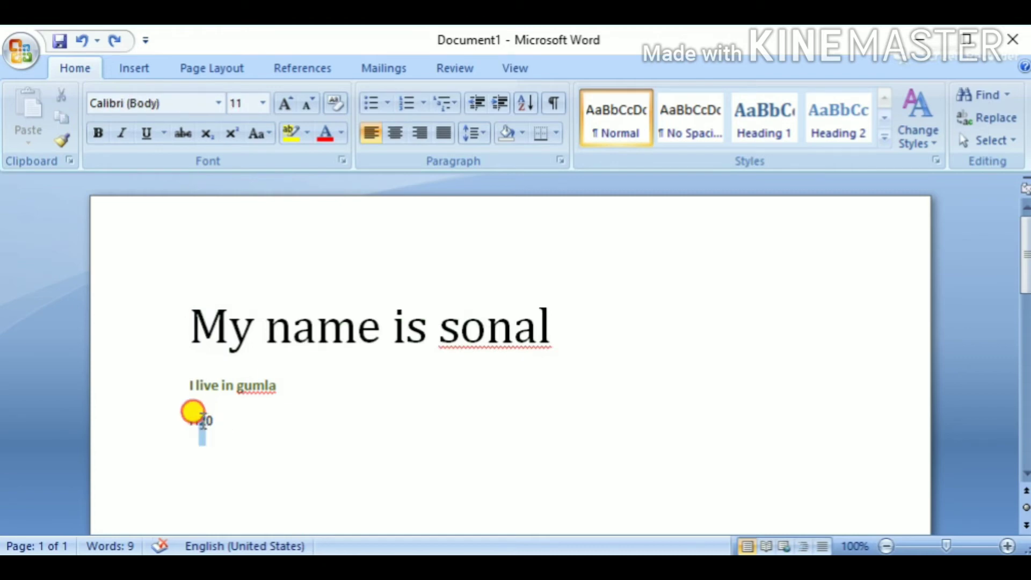
drag(202, 420, 202, 421)
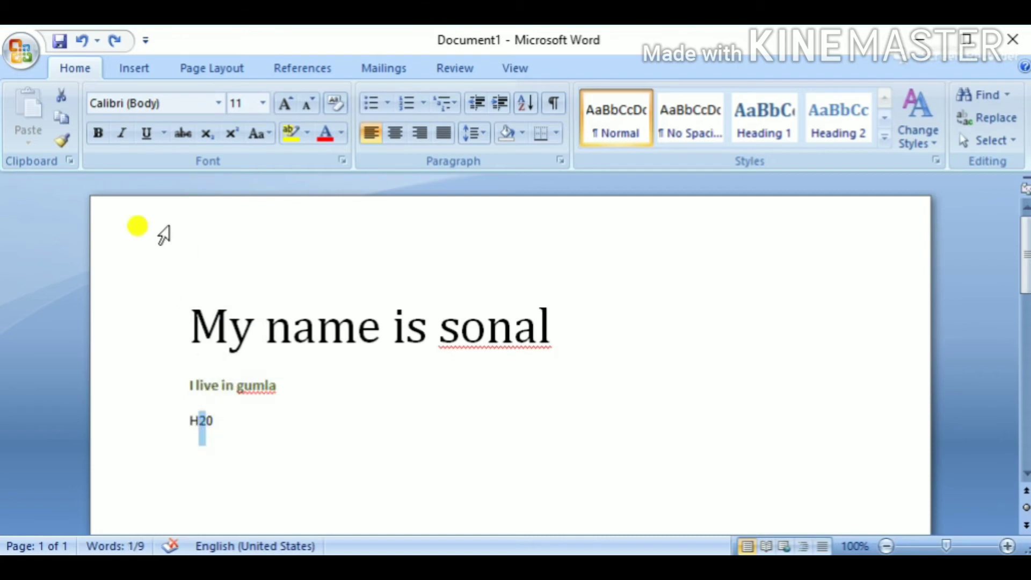
click(207, 133)
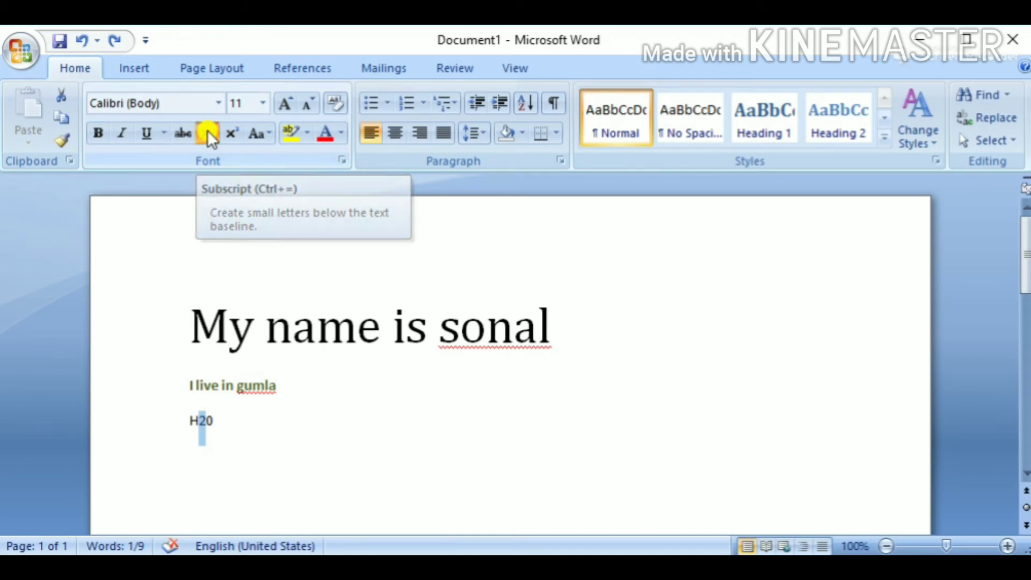
Add the expression x2=a2 after the H20 formula on the third line, separated by a few spaces.
click(380, 500)
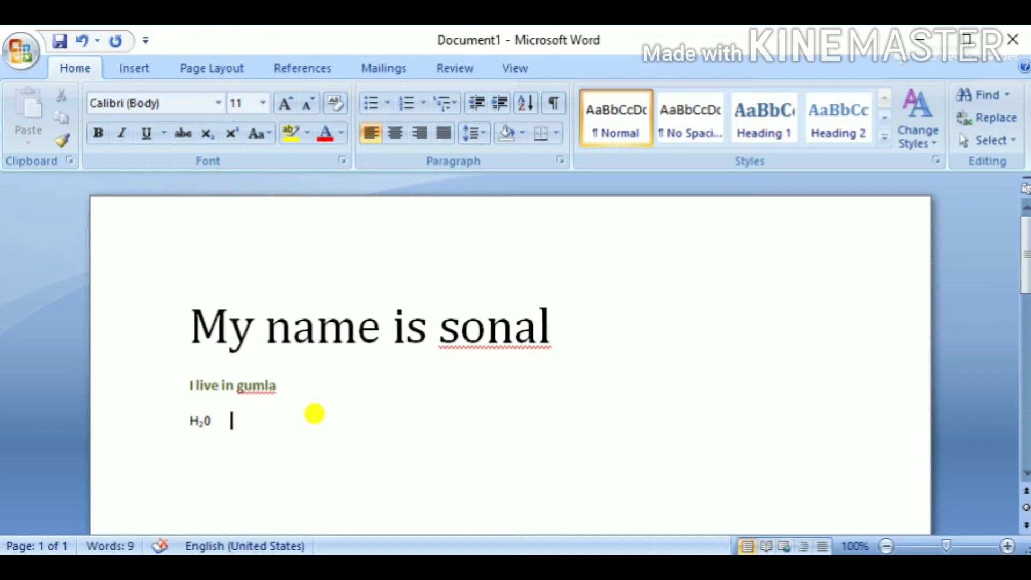
text(x2)
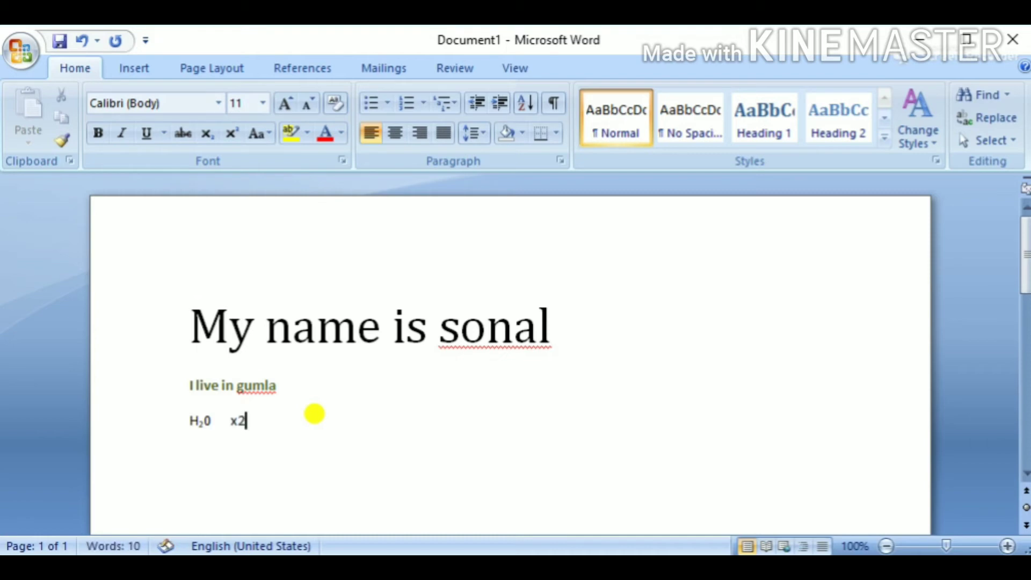
text(=)
text(a2)
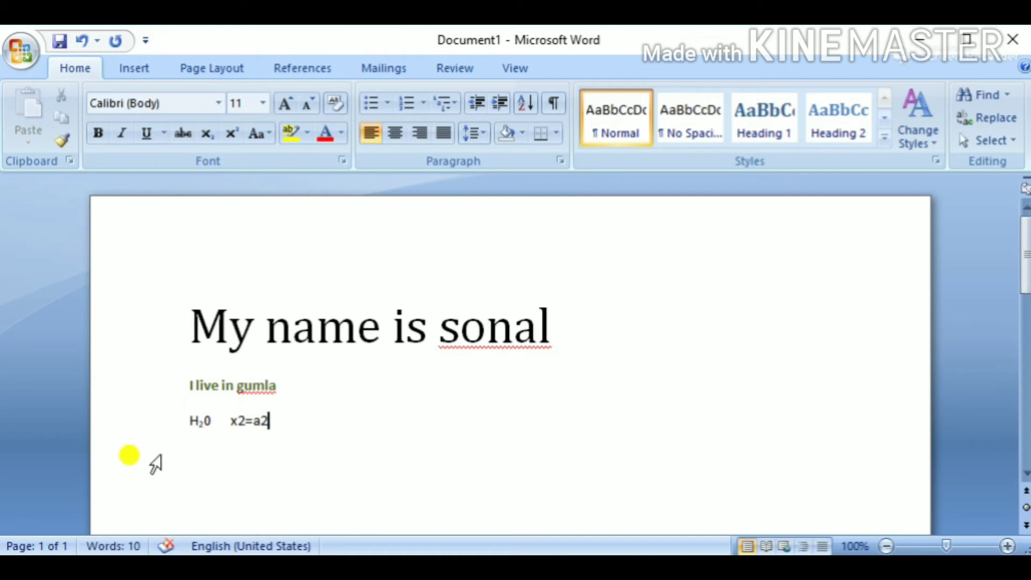
Format both 2s in the expression x2=a2 on the third line as superscript.
drag(236, 425, 247, 423)
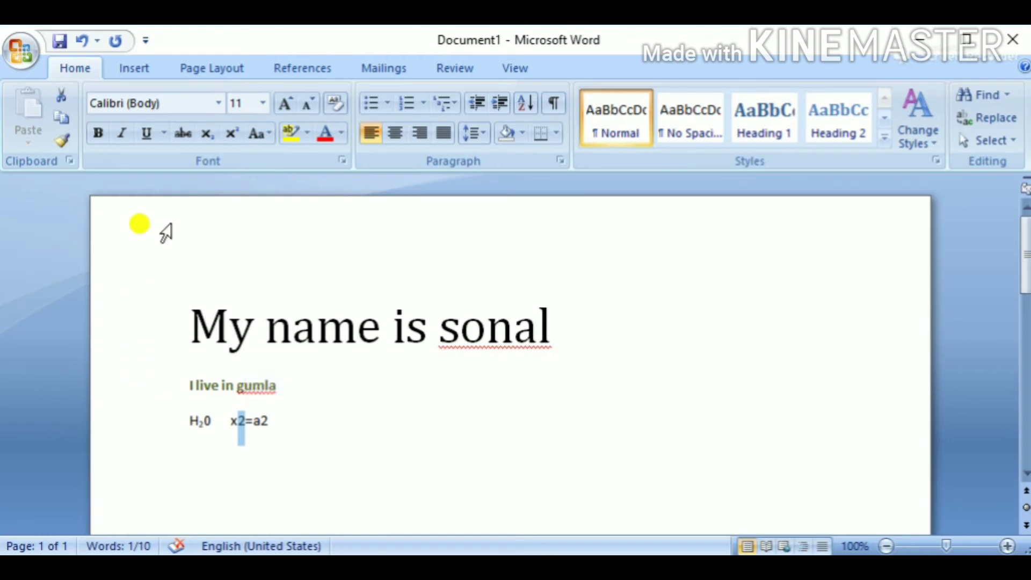
click(232, 132)
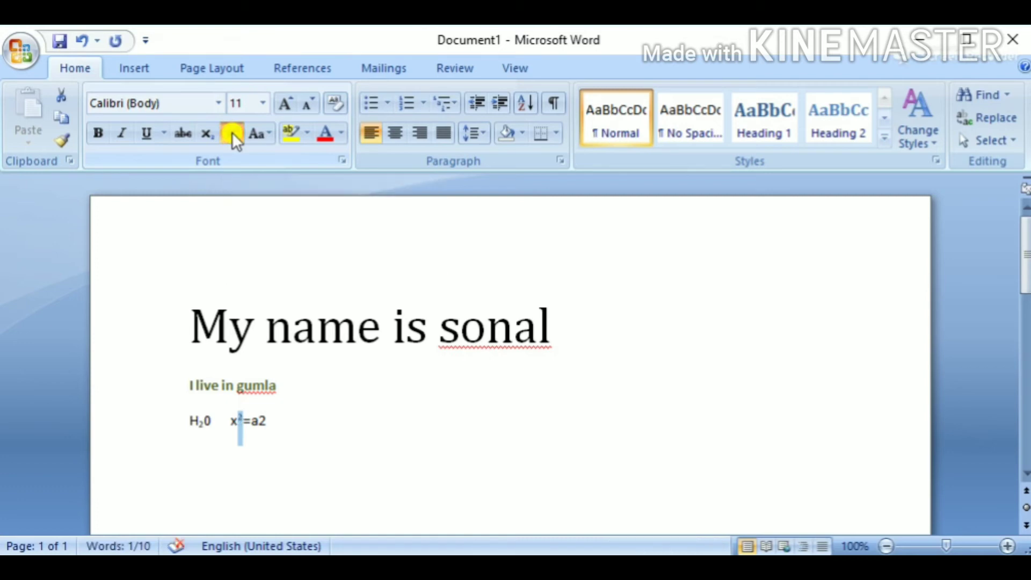
click(280, 456)
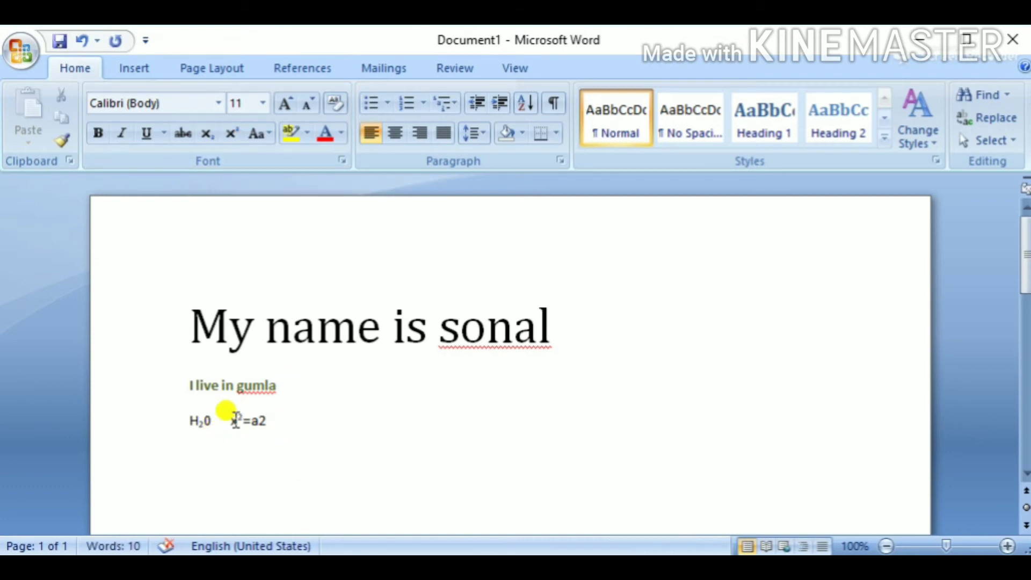
click(260, 422)
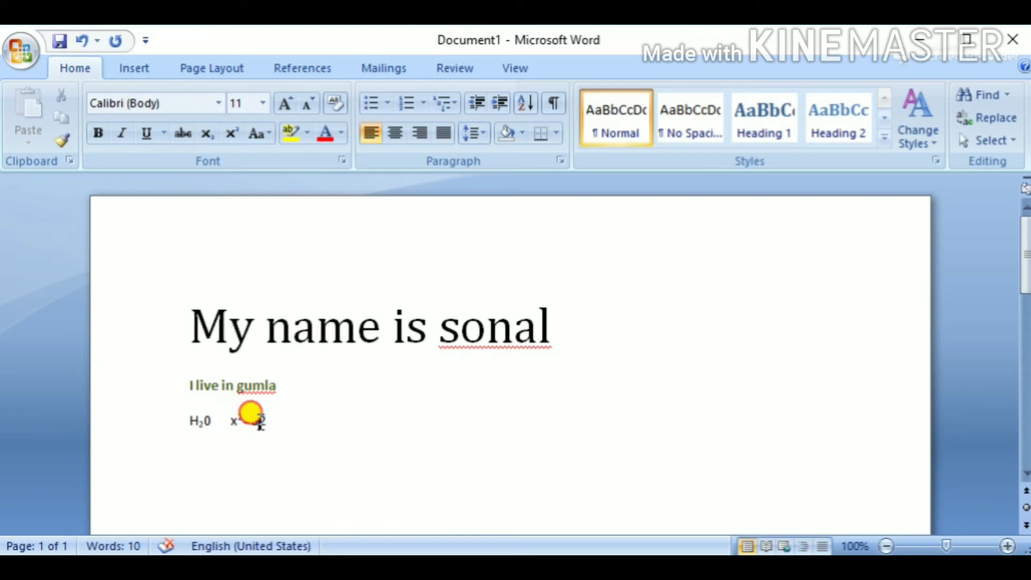
drag(260, 422, 267, 423)
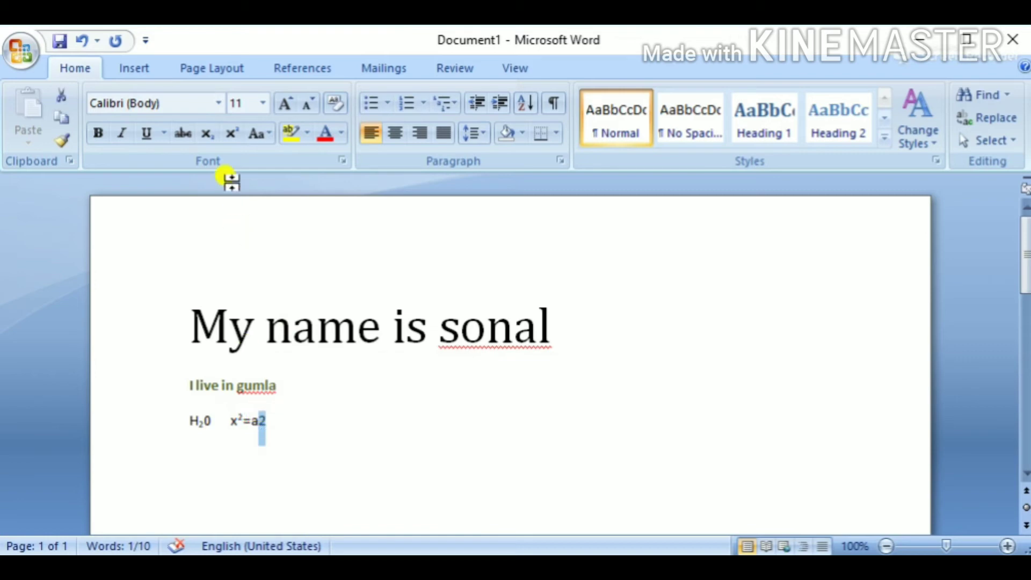
click(233, 131)
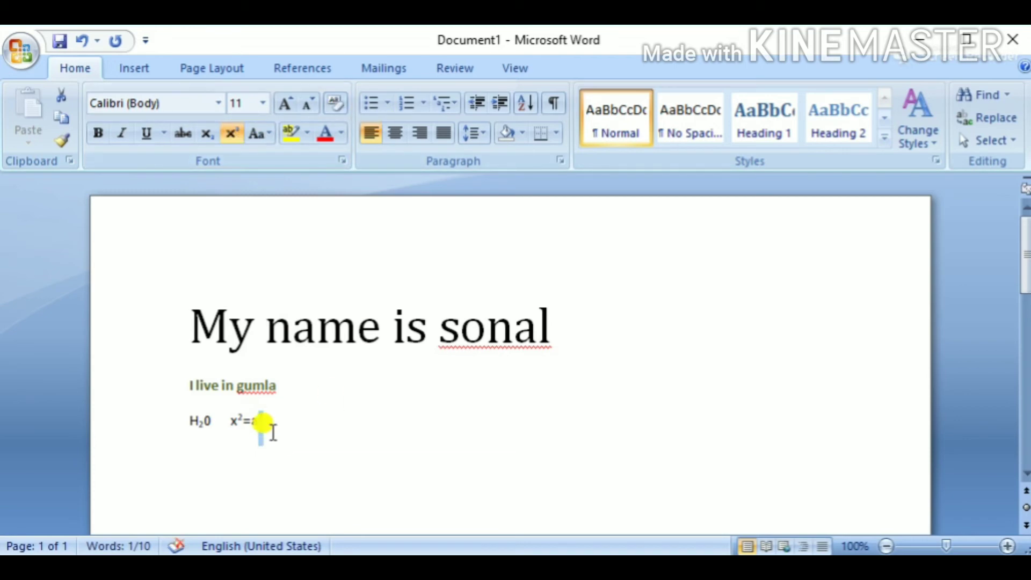
click(346, 440)
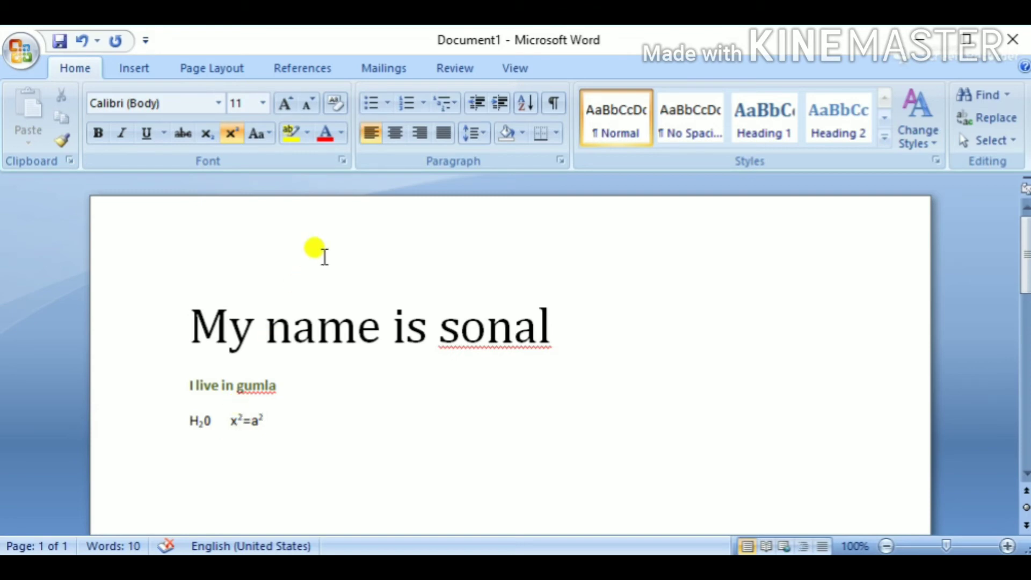
Select the whole large first line and apply Sentence case to it.
click(268, 131)
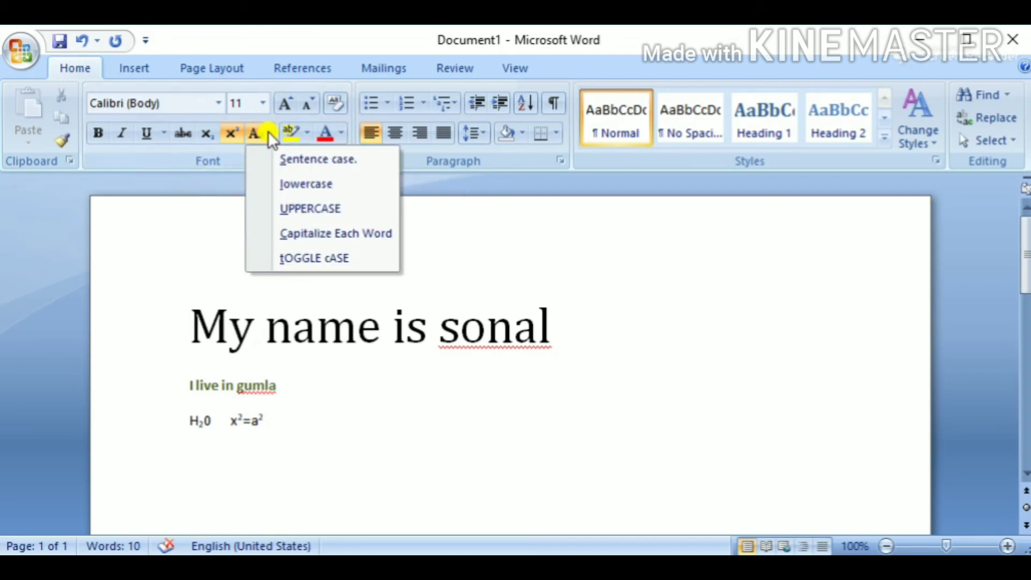
click(269, 131)
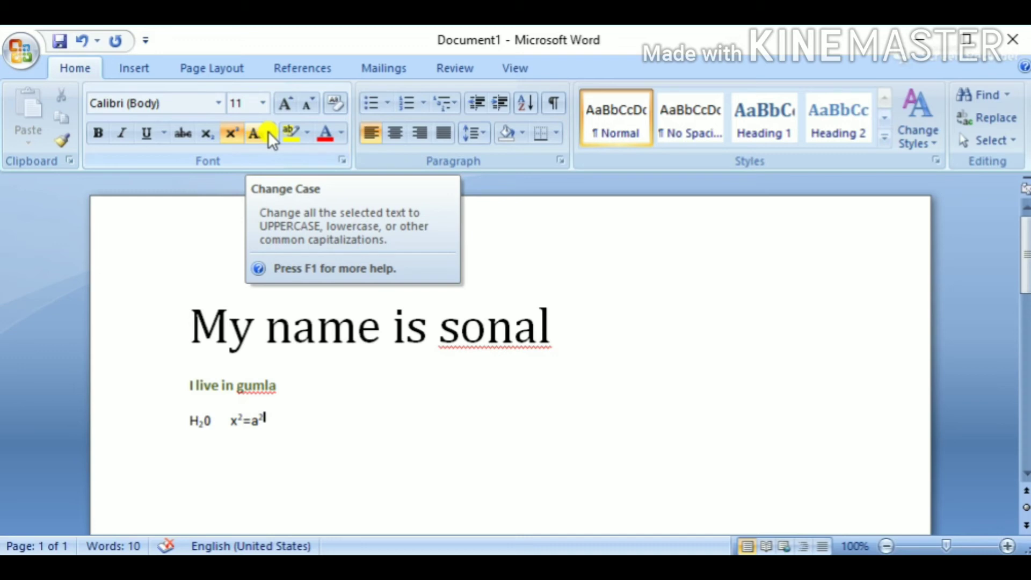
click(269, 131)
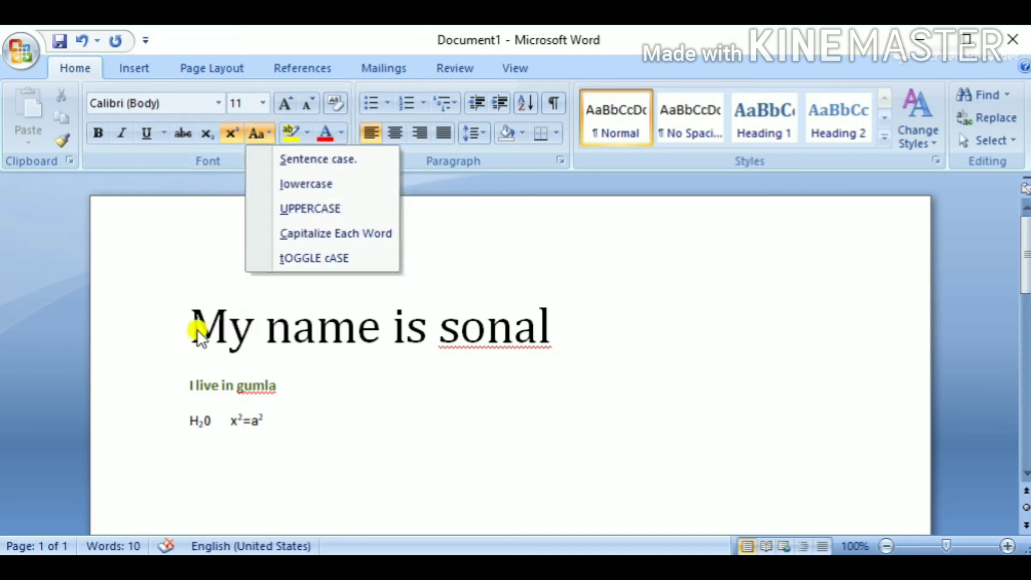
click(186, 301)
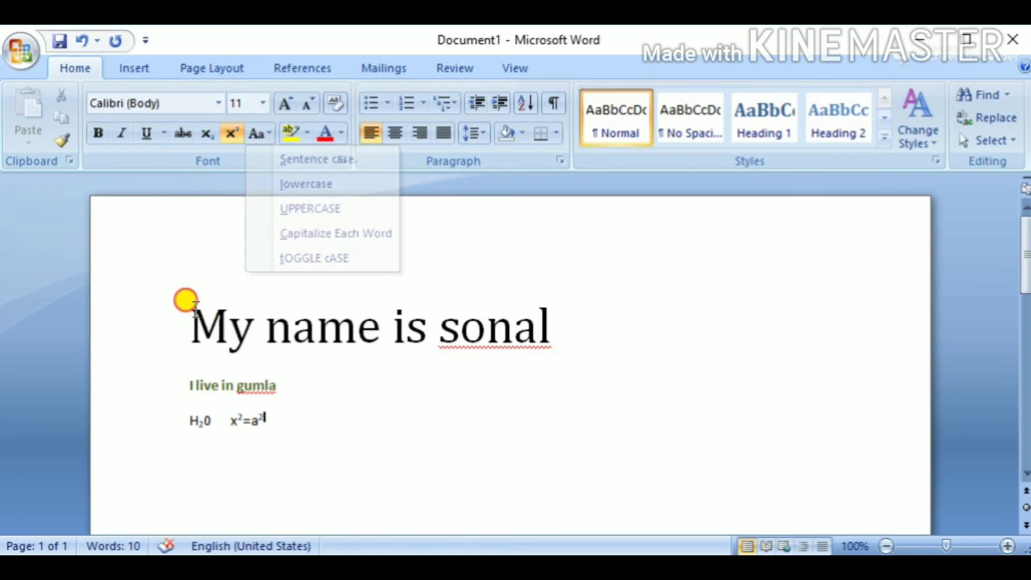
click(617, 306)
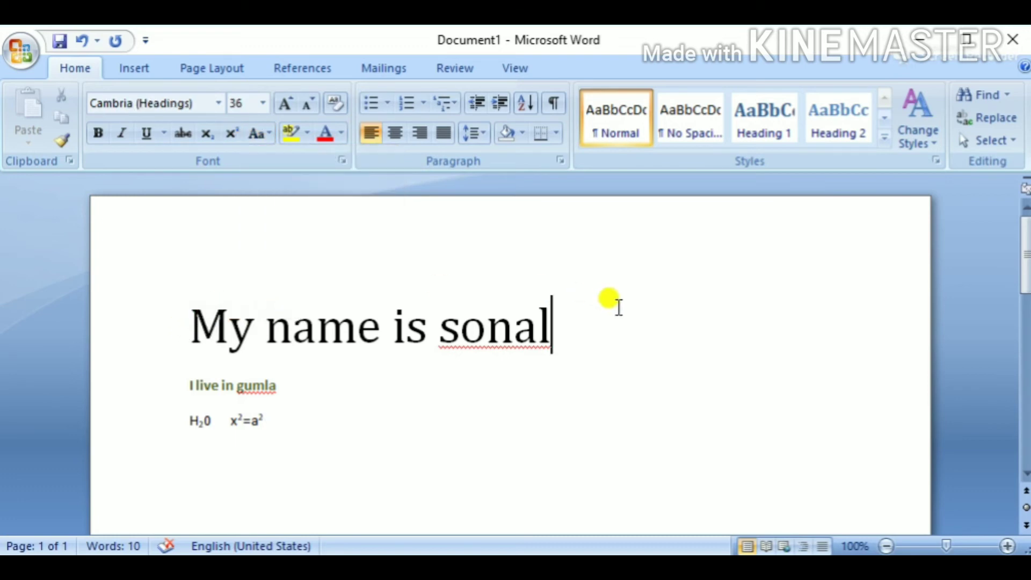
drag(538, 315, 152, 333)
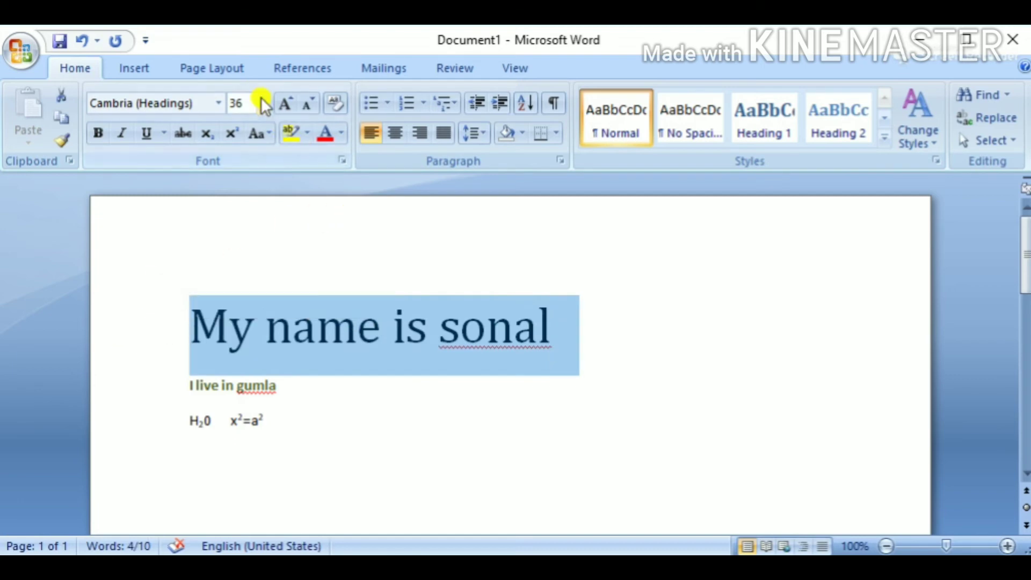
click(269, 132)
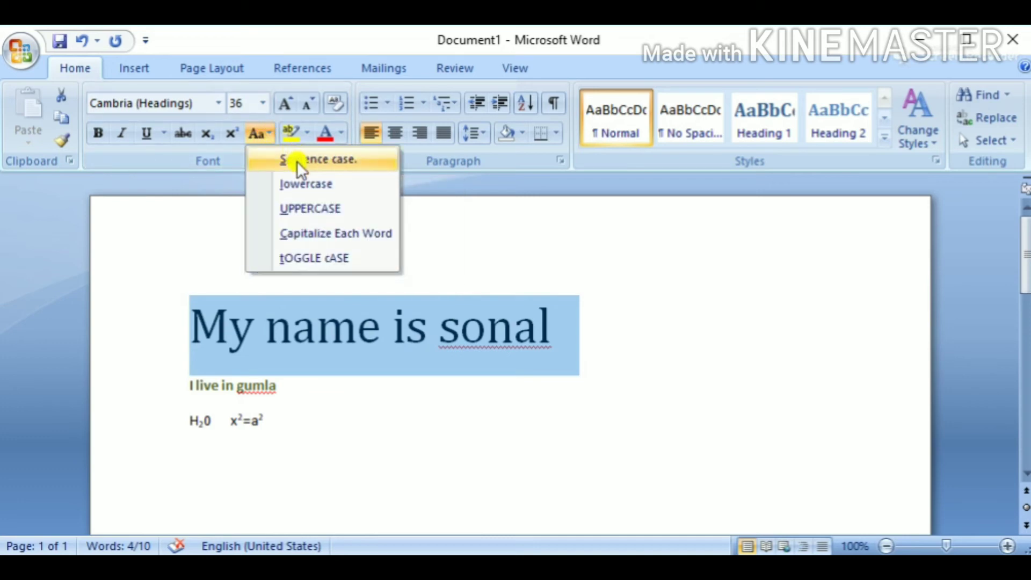
click(314, 164)
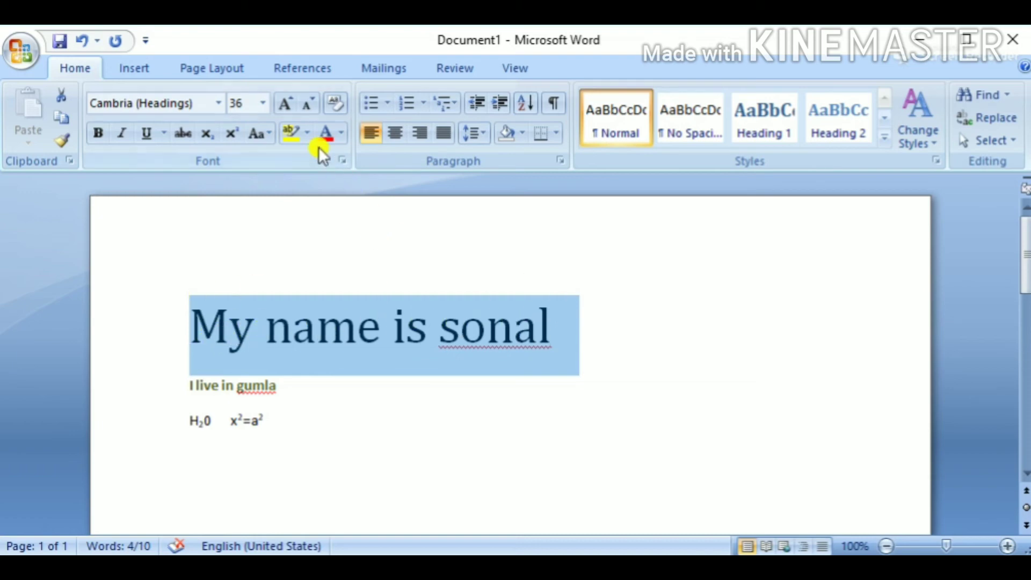
Change the selected first line to lowercase and then to UPPERCASE.
click(266, 132)
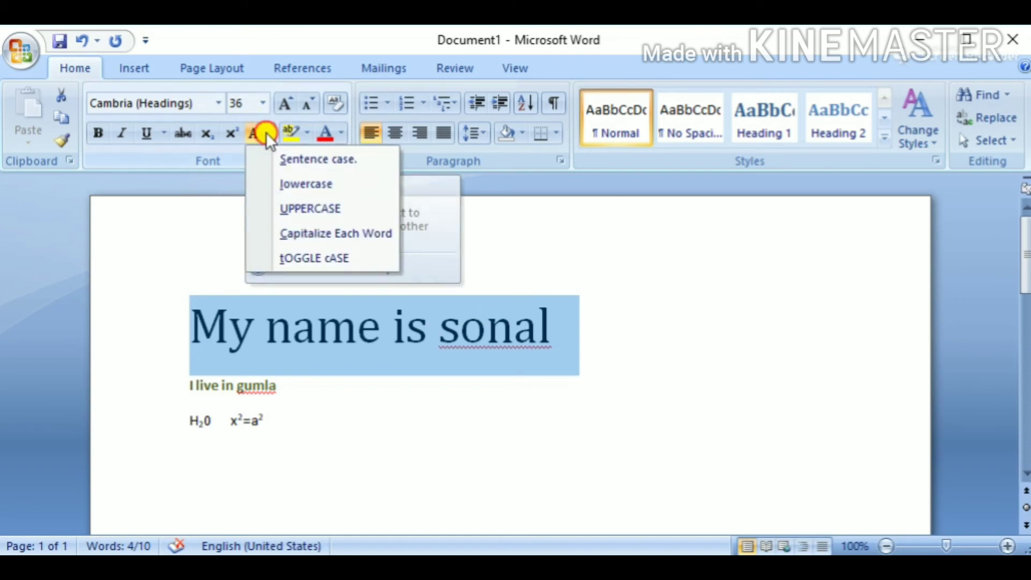
click(304, 183)
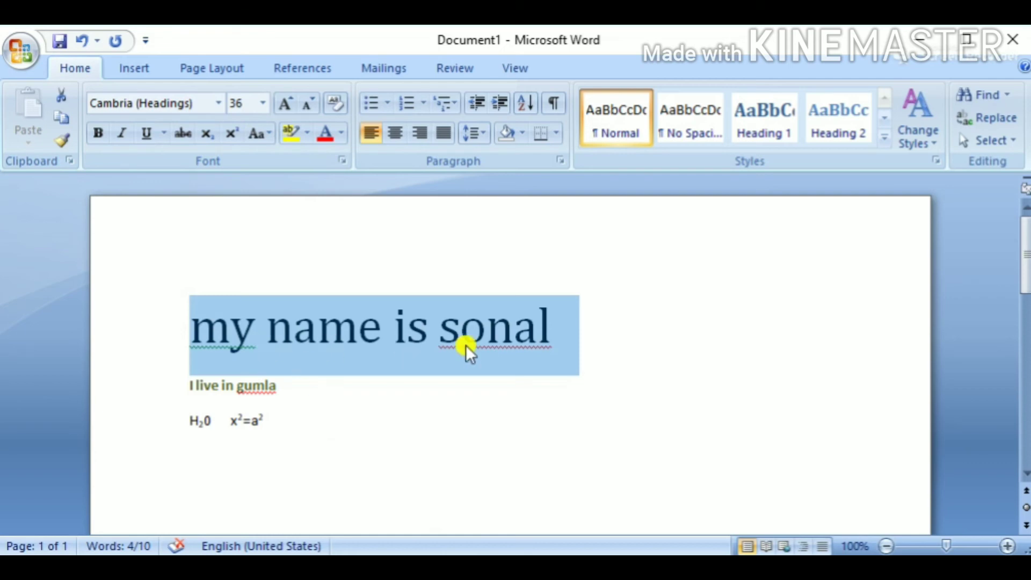
click(266, 131)
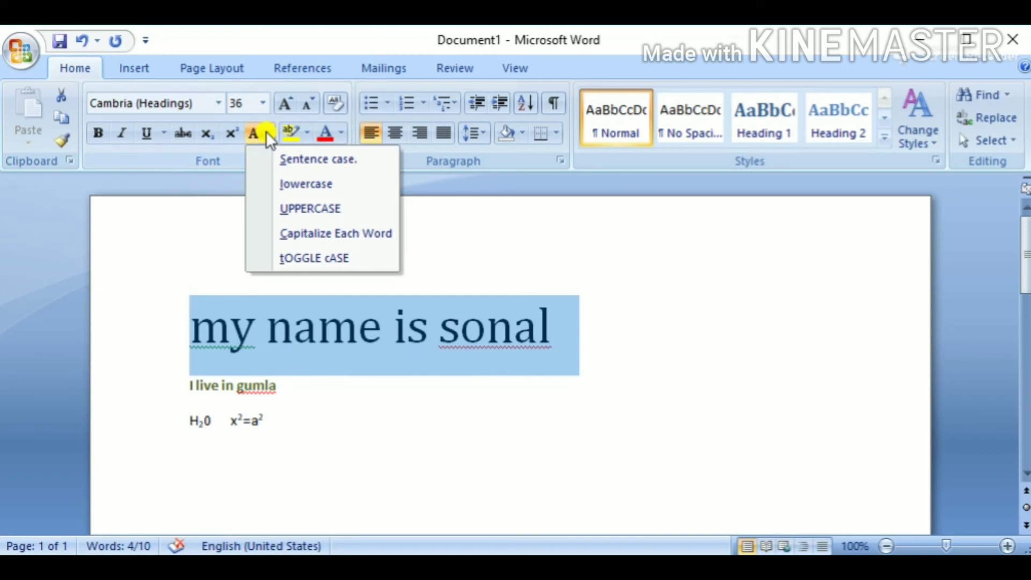
click(310, 208)
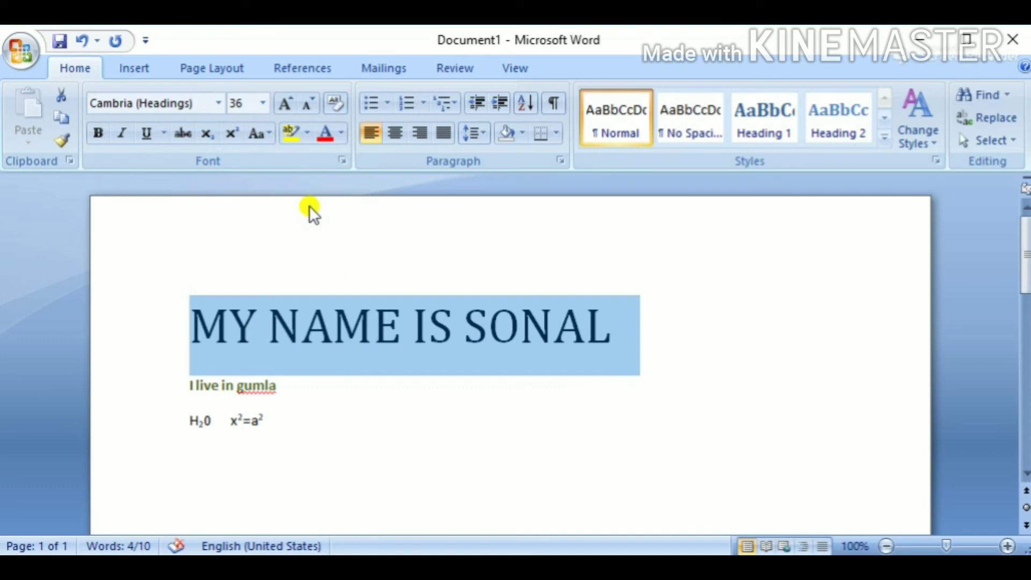
Apply Capitalize Each Word to the first line, then undo its case changes.
click(270, 134)
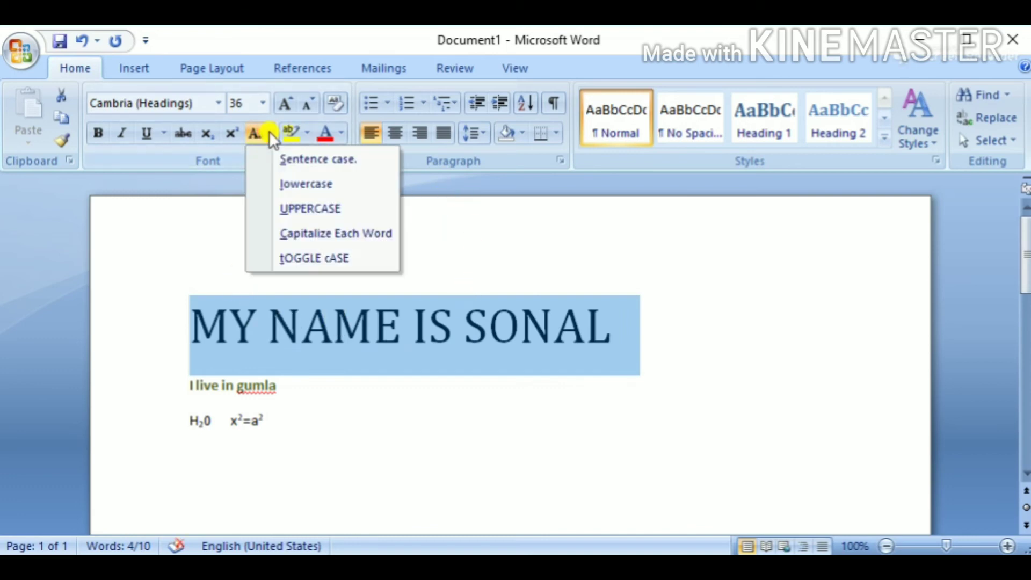
click(337, 227)
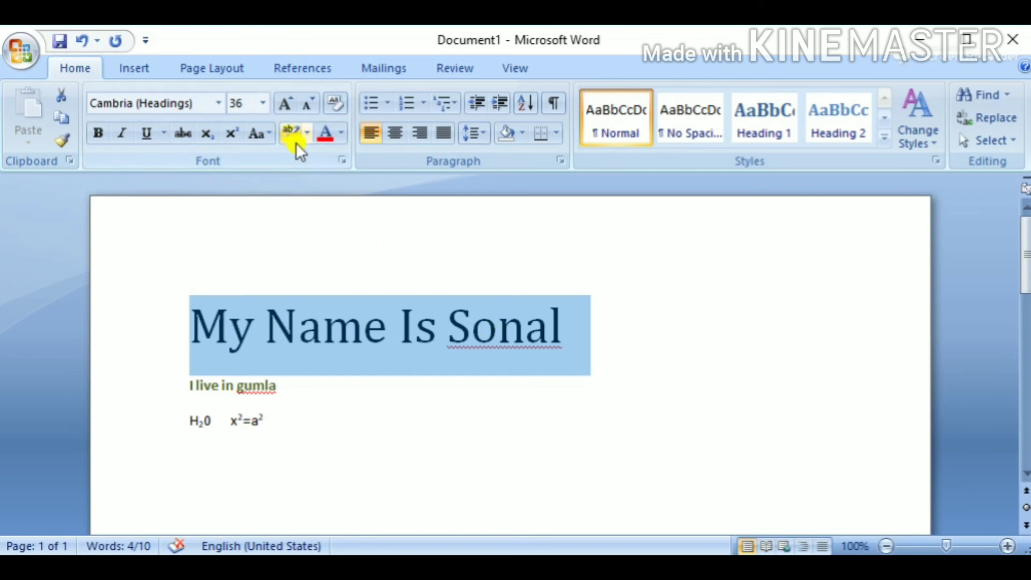
click(267, 136)
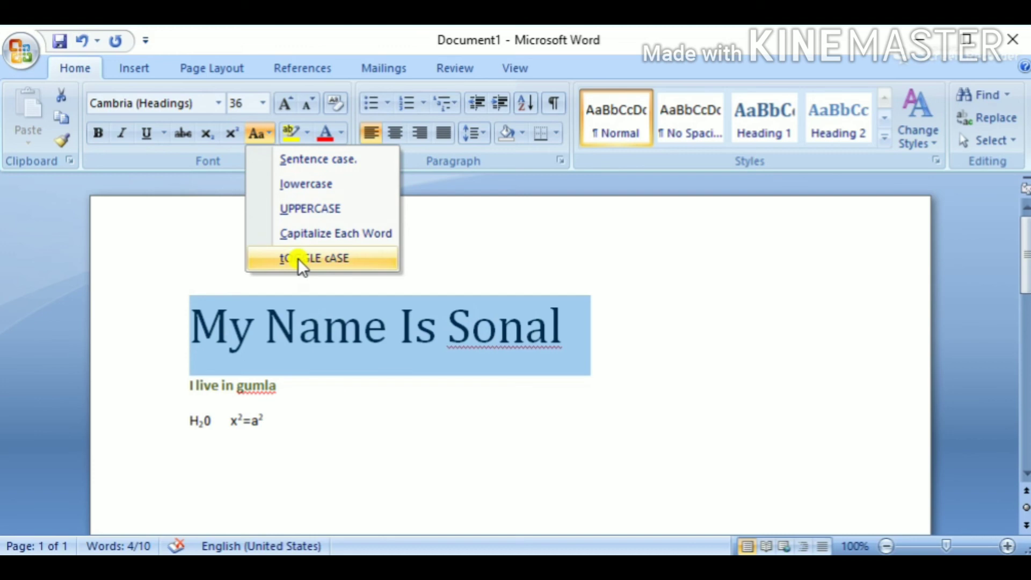
click(121, 326)
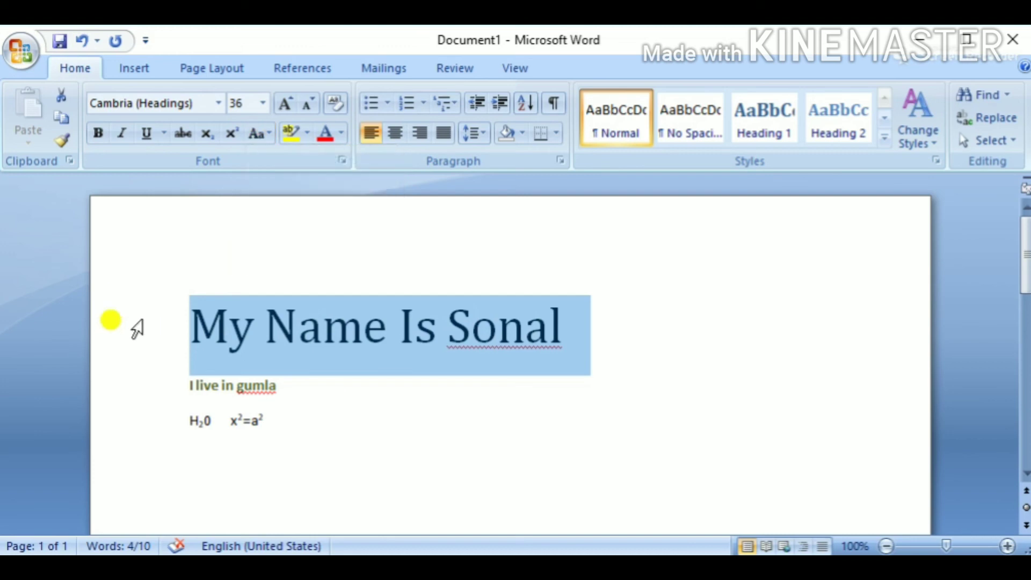
click(77, 41)
click(77, 41)
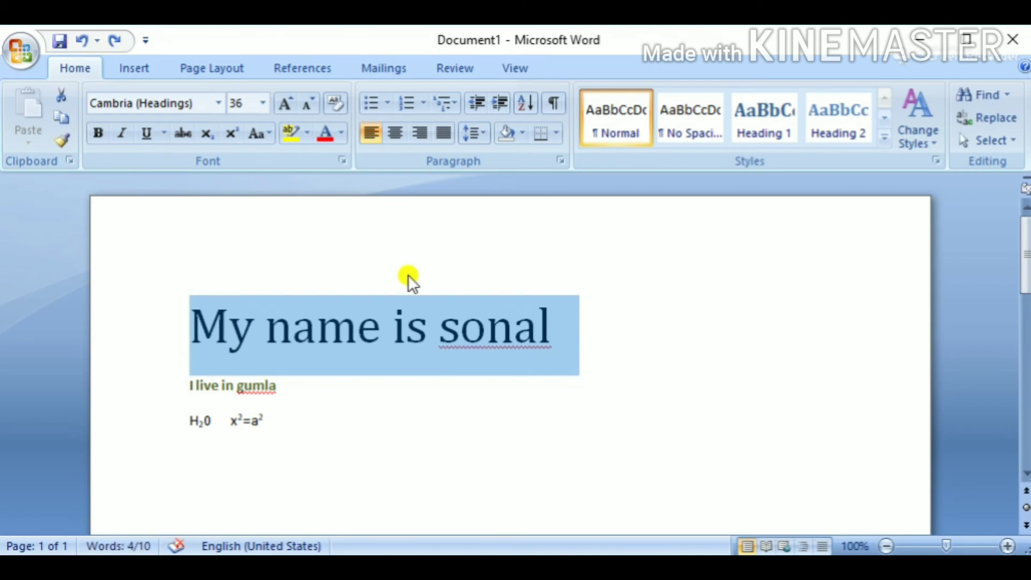
Apply tOGGLE cASE to the first line and undo it.
click(262, 131)
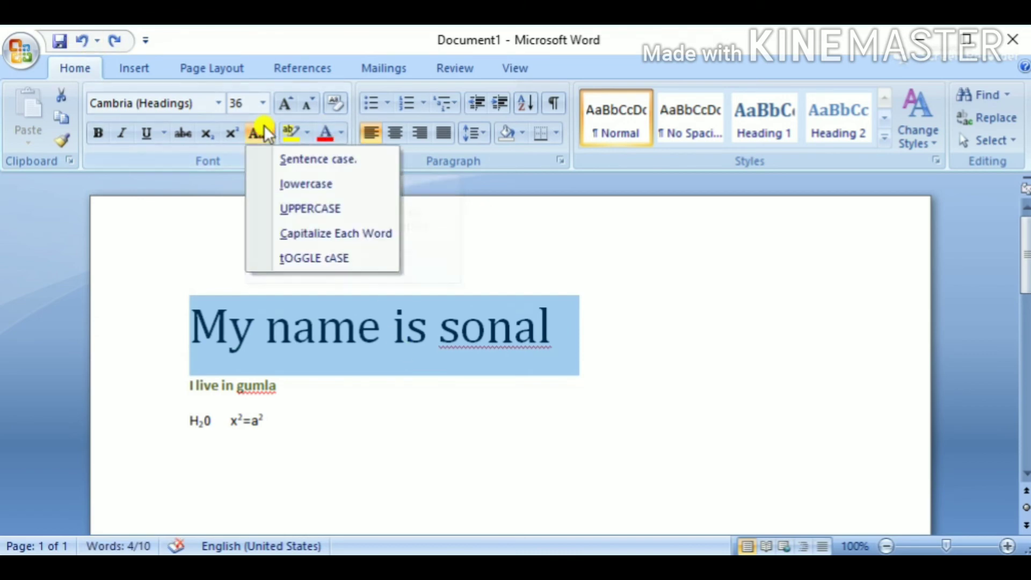
click(320, 259)
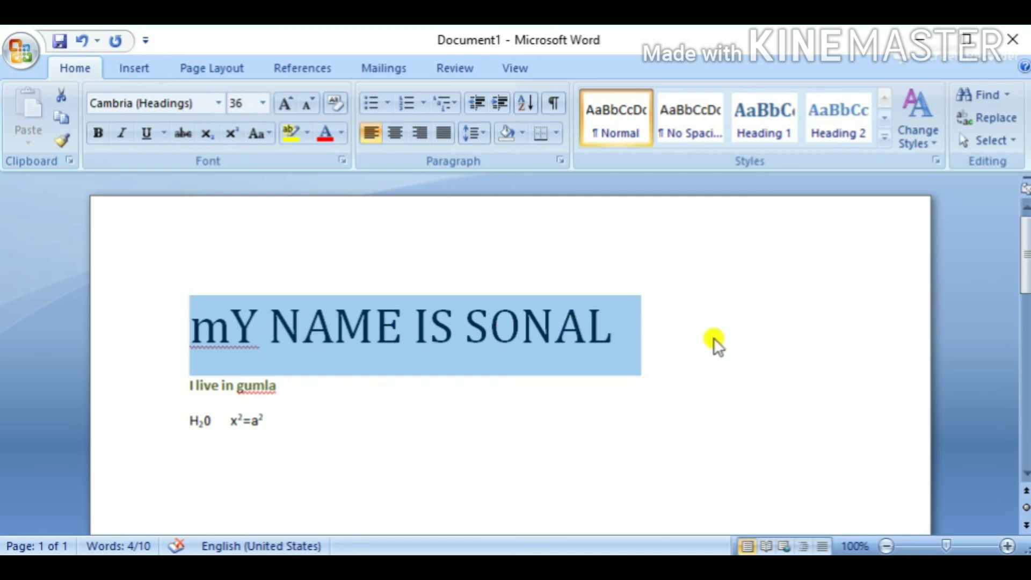
click(81, 39)
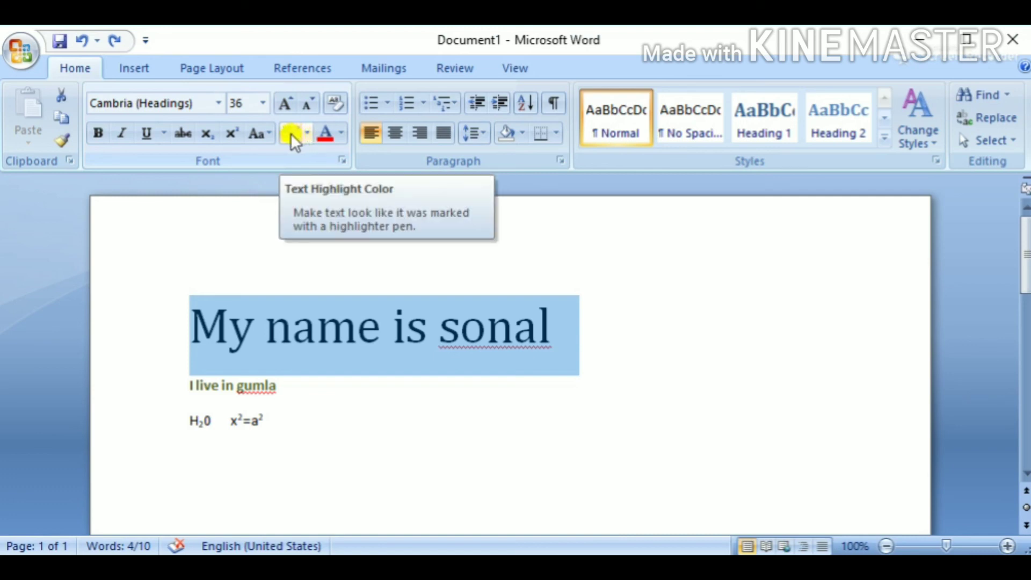
Highlight only the last word of the first line in yellow.
click(320, 413)
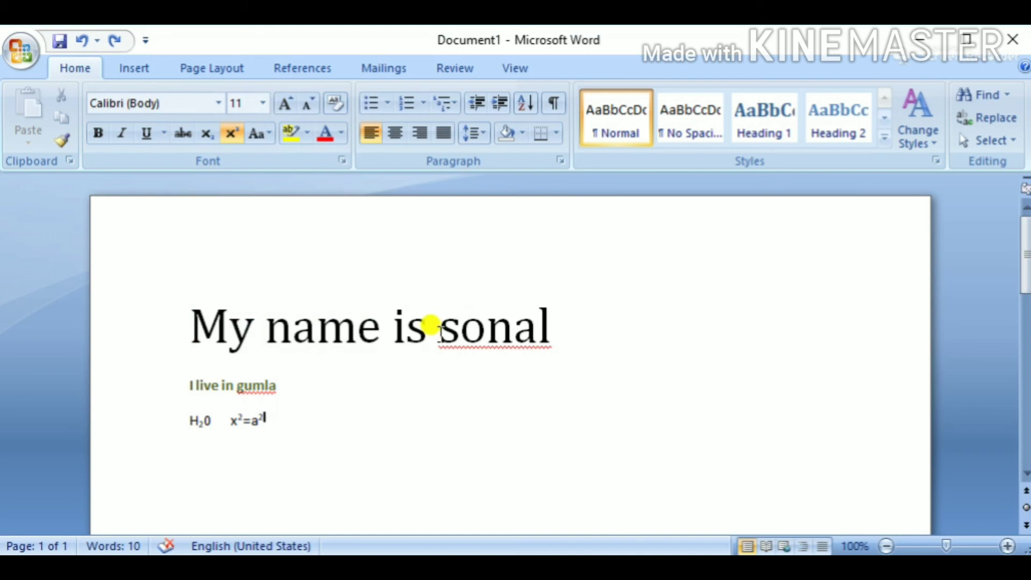
drag(434, 325, 552, 326)
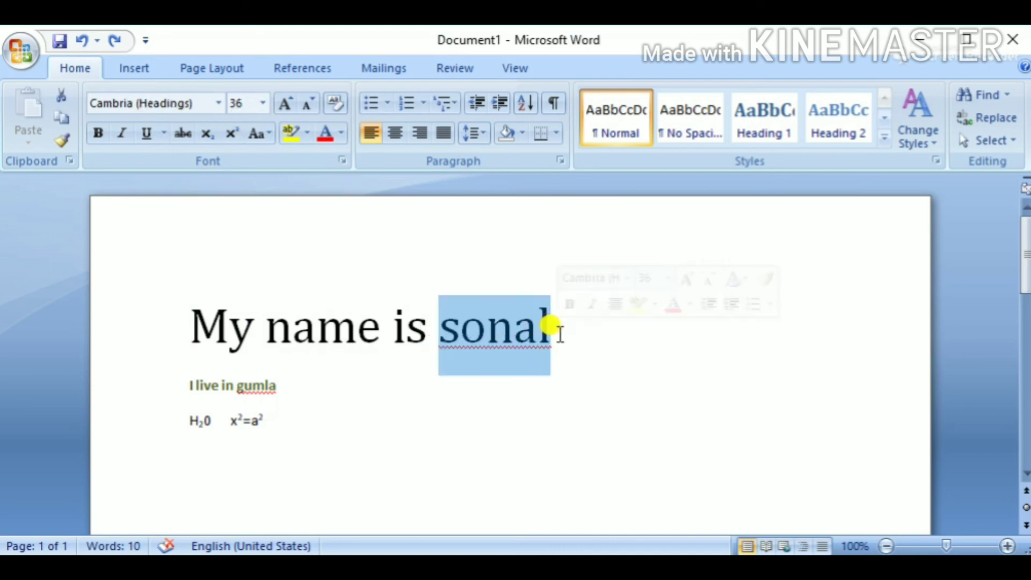
click(291, 136)
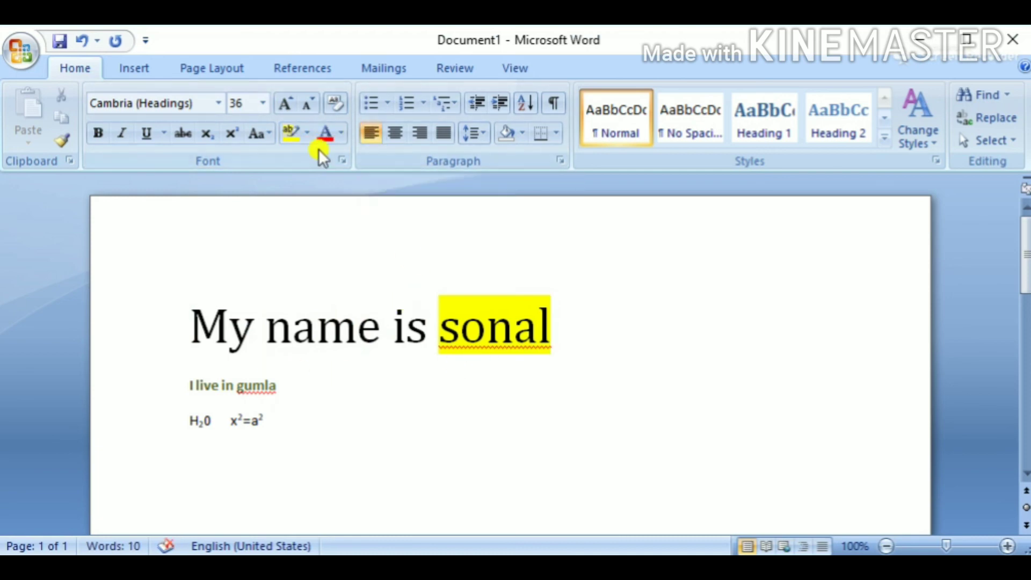
Set the highlight color of the first line's last word to dark yellow (olive).
click(311, 133)
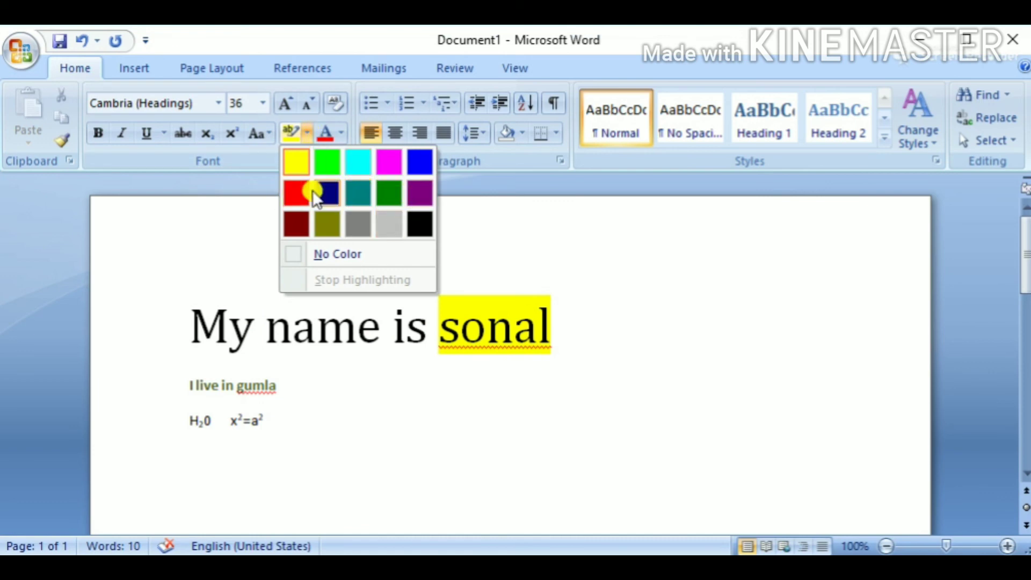
click(329, 224)
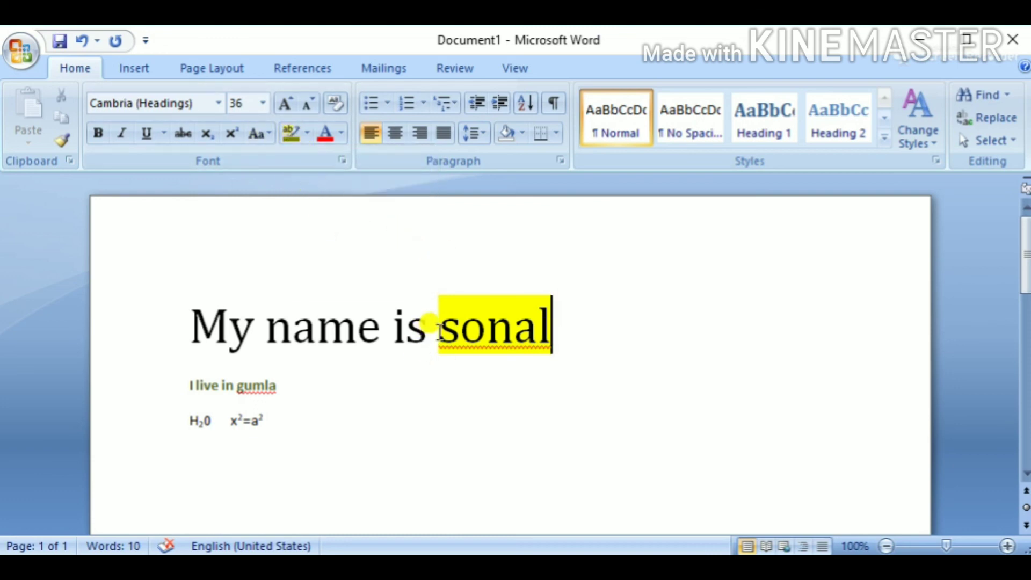
drag(440, 332, 545, 337)
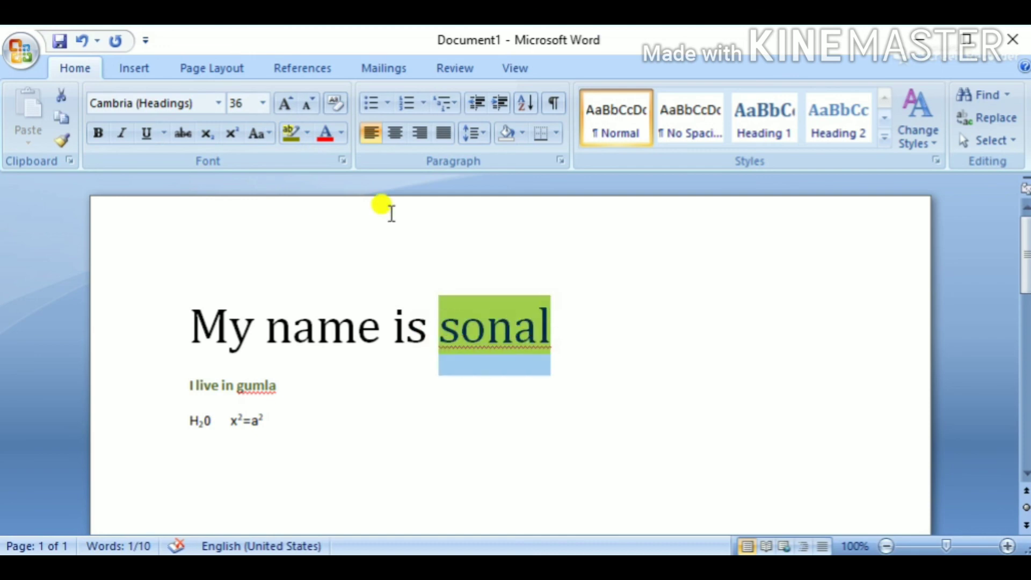
click(284, 130)
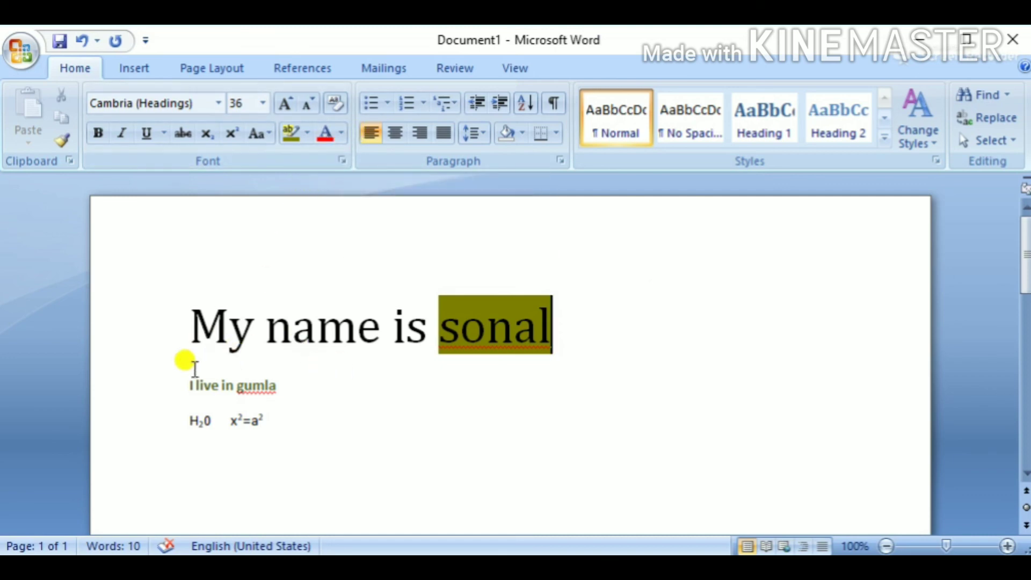
Change the font color of all three lines to the darkest teal theme color and deselect the text.
drag(192, 307, 357, 419)
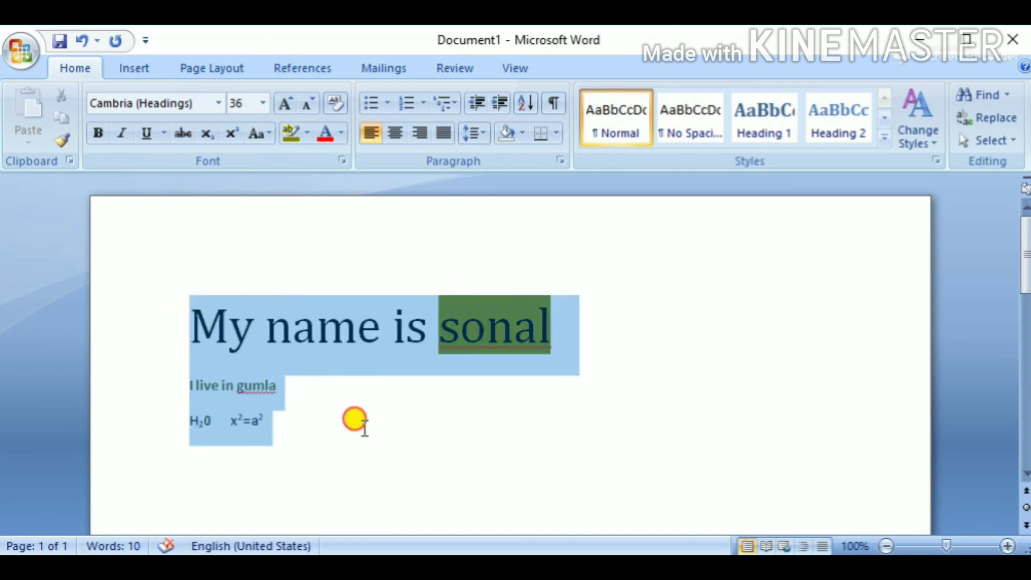
click(339, 132)
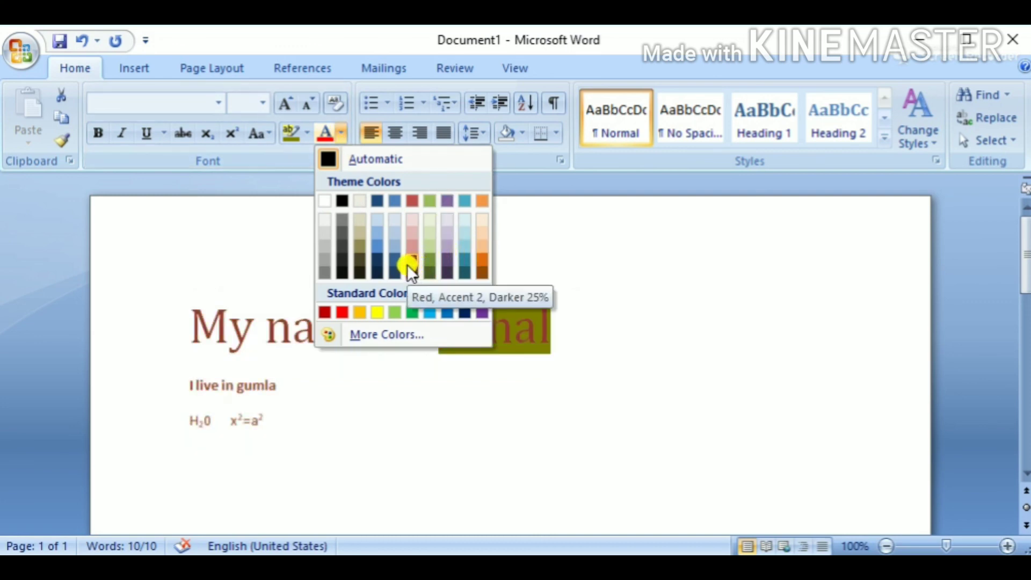
click(460, 273)
click(553, 495)
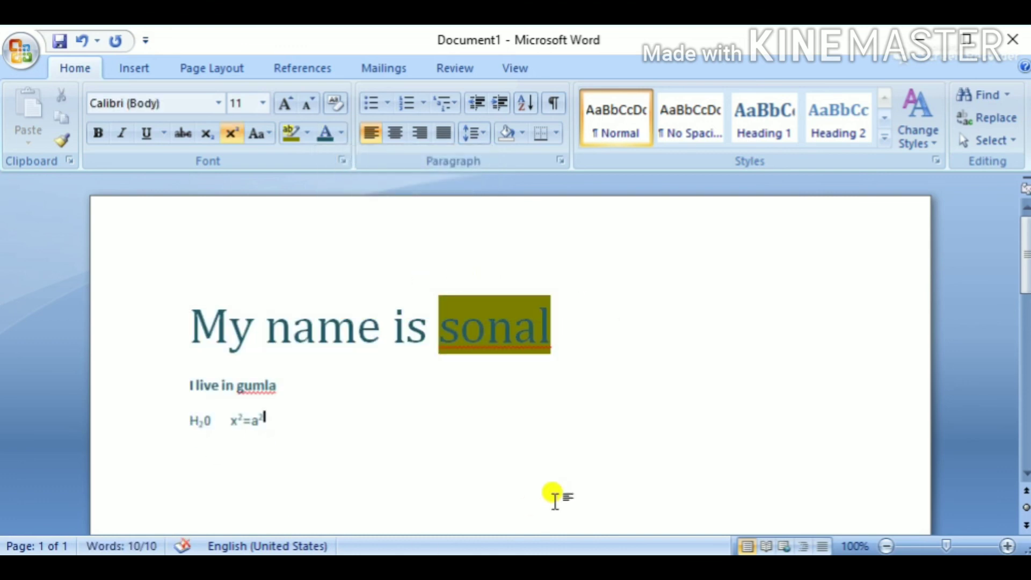